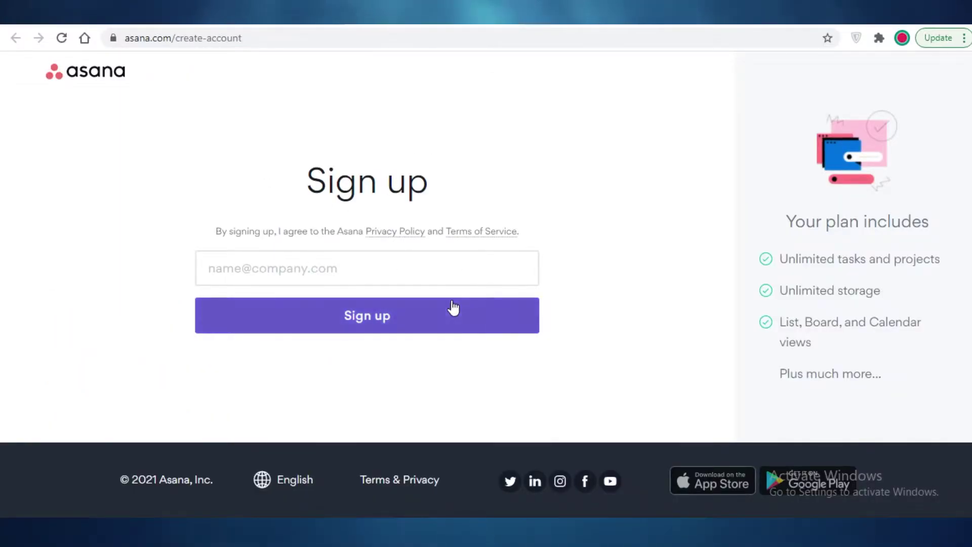
# Step: Switch from the sign-up page to the signed-in Asana home page
pyautogui.click(455, 19)
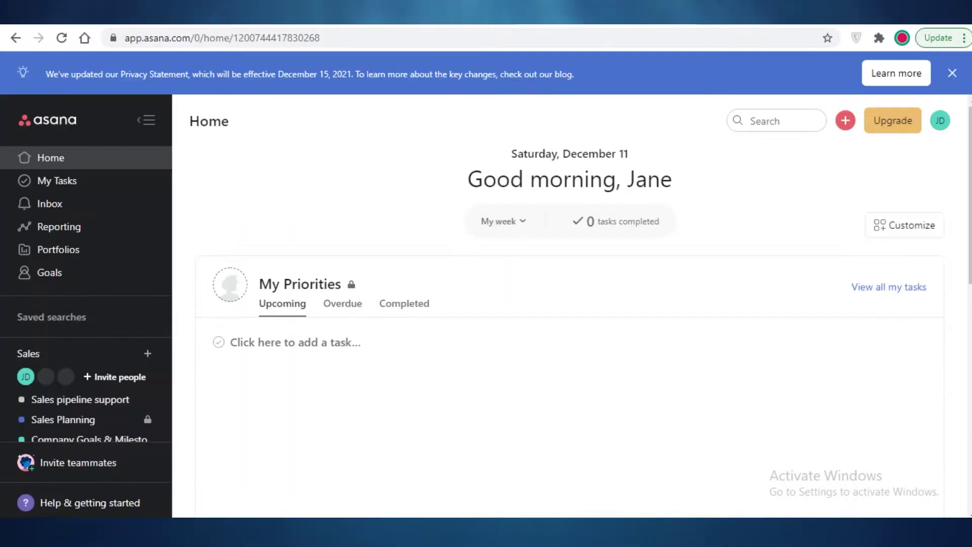
pyautogui.click(512, 23)
pyautogui.click(513, 23)
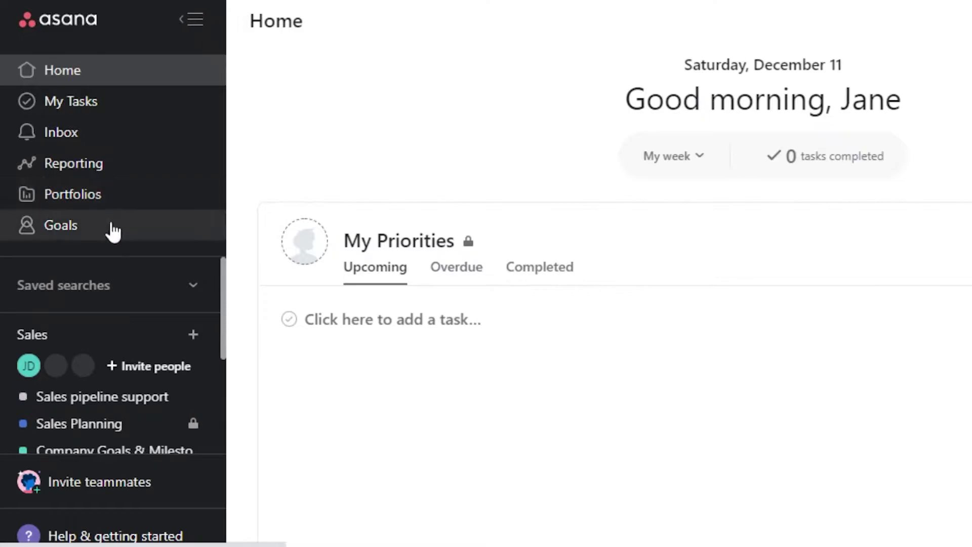
# Step: Examine the sidebar, the home page's Projects section and the options offered for the Company Goals & Milestones project
pyautogui.scroll(-2, 131, 304)
pyautogui.scroll(2, 117, 288)
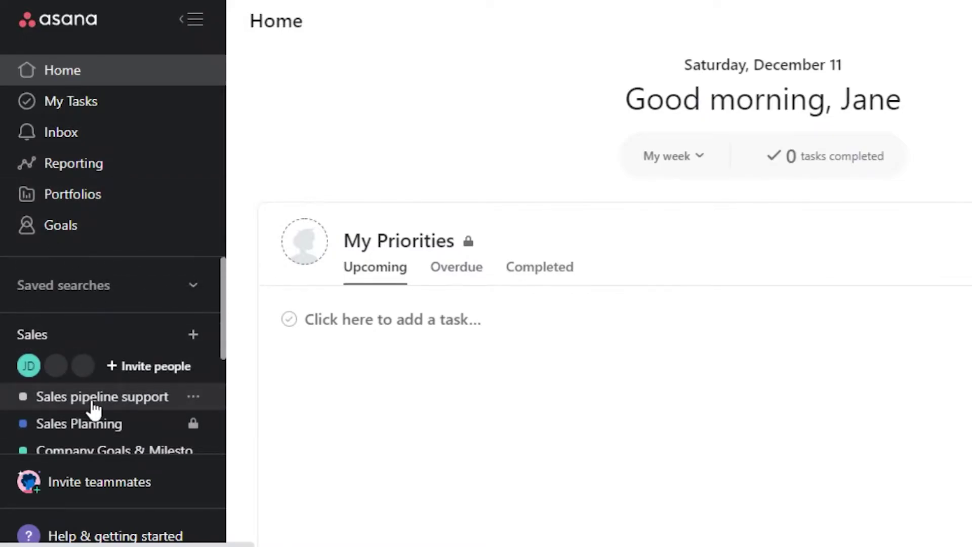
pyautogui.scroll(-3, 108, 401)
pyautogui.scroll(3, 76, 408)
pyautogui.scroll(-5, 405, 240)
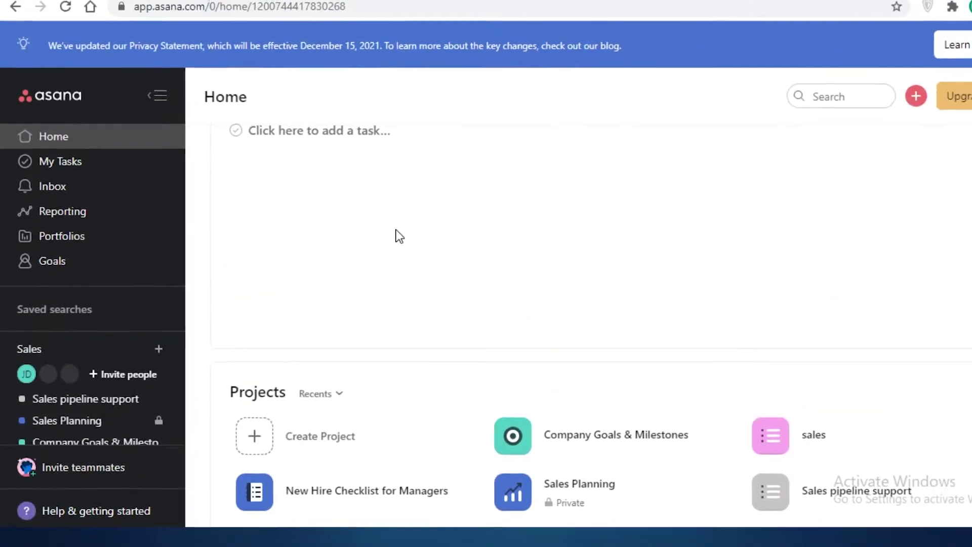
pyautogui.scroll(-5, 543, 336)
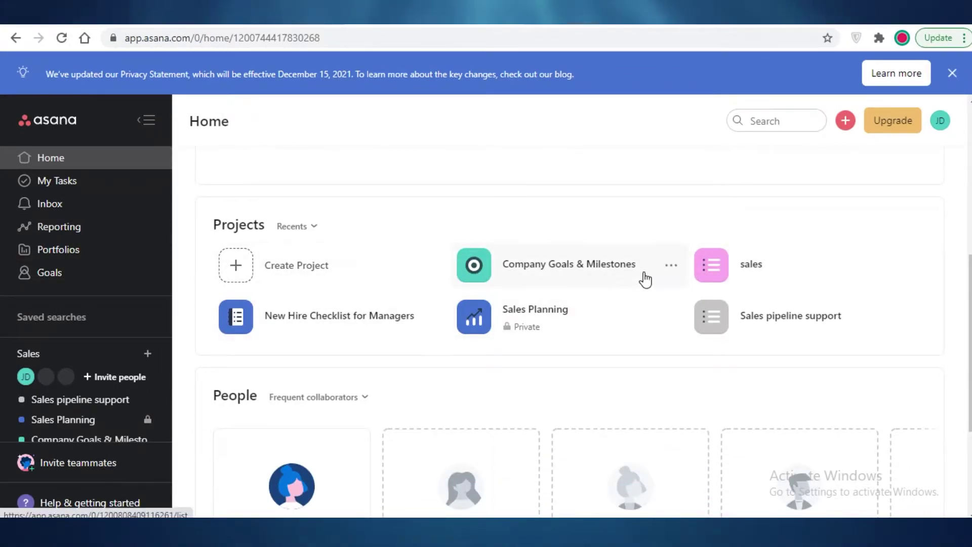
pyautogui.click(671, 265)
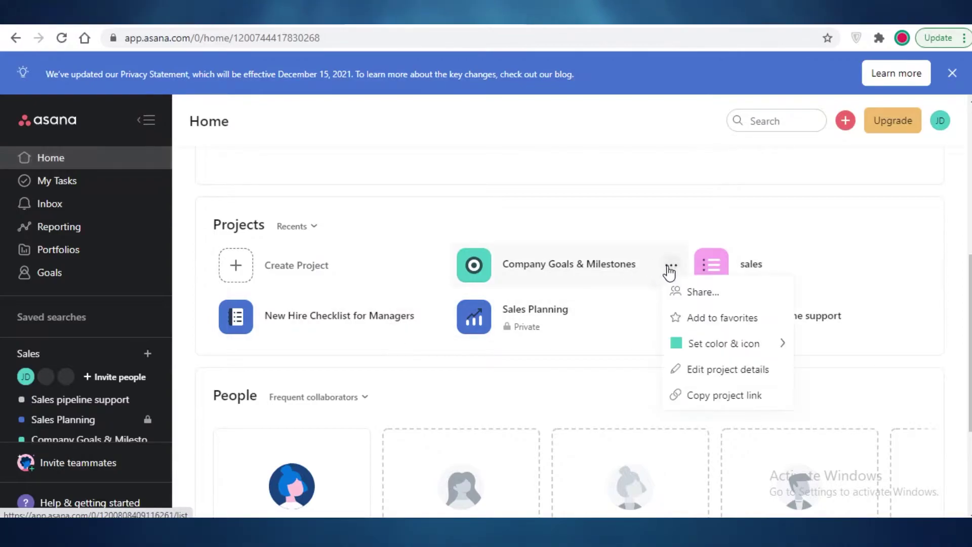
pyautogui.click(639, 390)
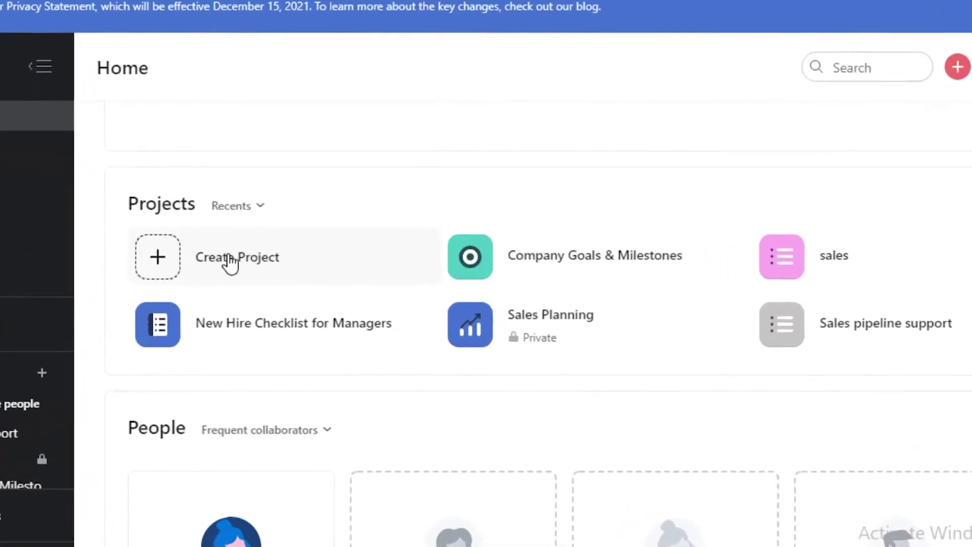
# Step: Start a new project using a template and browse the project template library
pyautogui.click(268, 262)
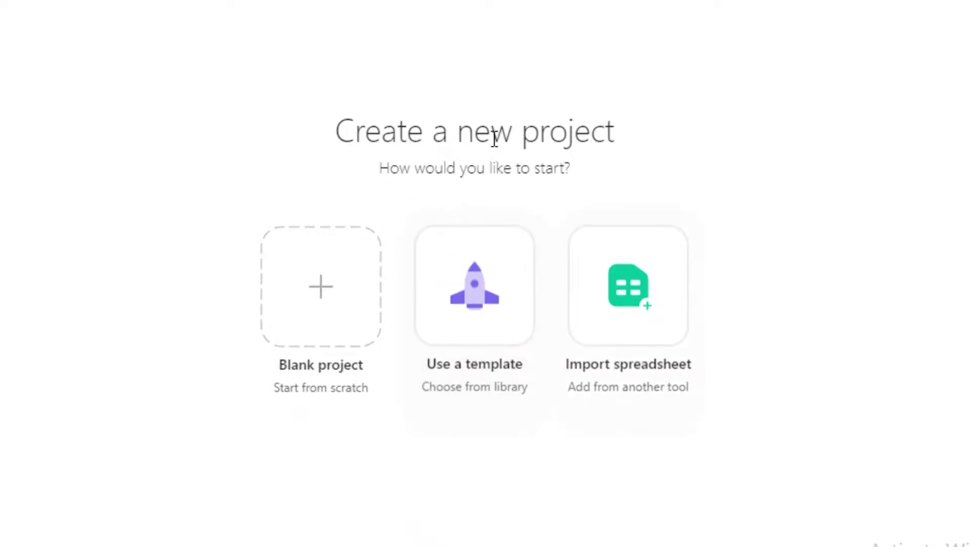
pyautogui.click(461, 300)
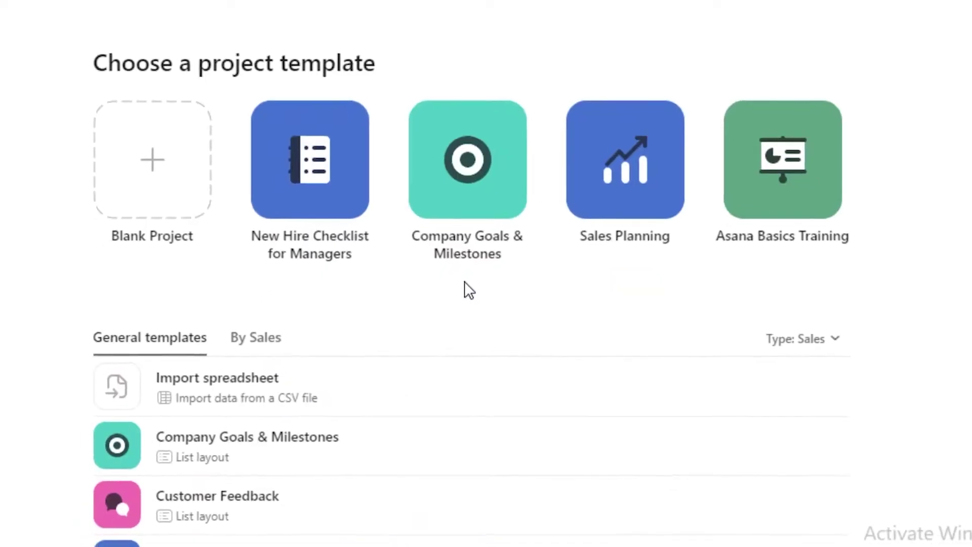
pyautogui.scroll(-5, 313, 162)
pyautogui.scroll(5, 363, 145)
pyautogui.scroll(-8, 863, 149)
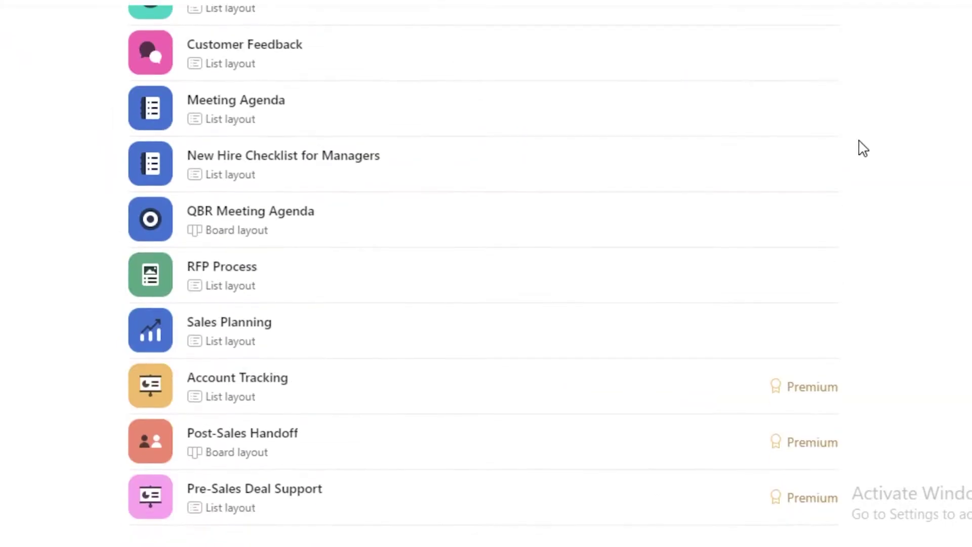
pyautogui.scroll(2, 361, 262)
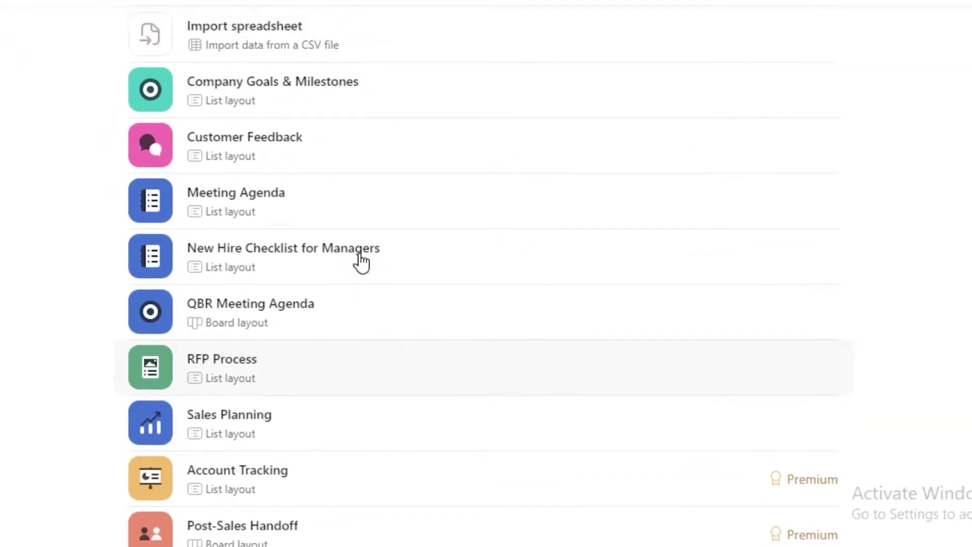
# Step: Create the new project from the Meeting Agenda template
pyautogui.click(290, 212)
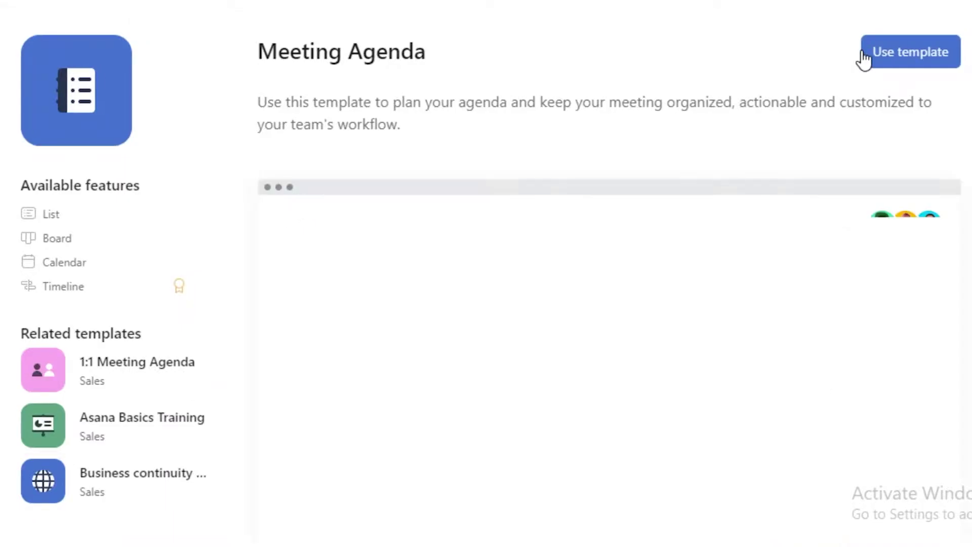
pyautogui.click(899, 62)
pyautogui.click(427, 419)
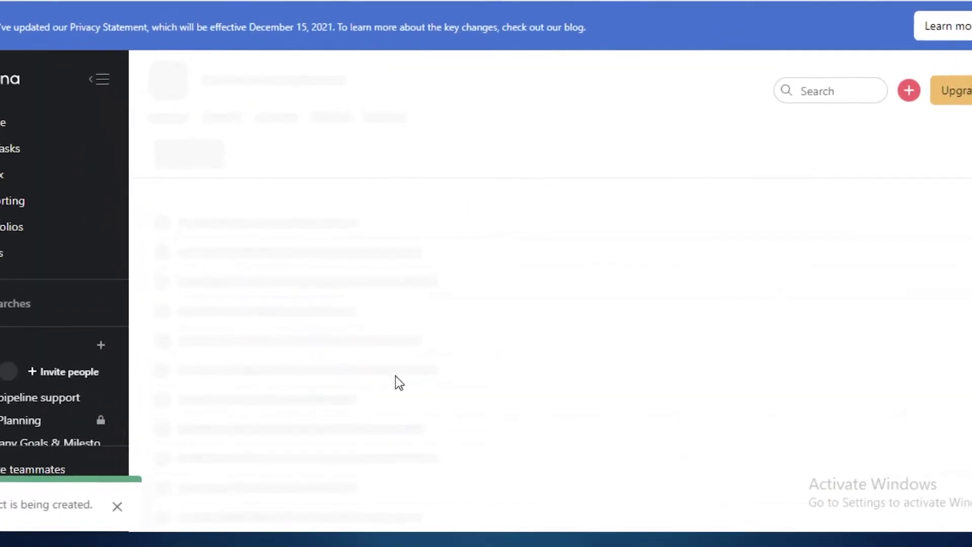
# Step: Look through the Sales team's project list and open the Sales pipeline support project
pyautogui.scroll(-2, 21, 358)
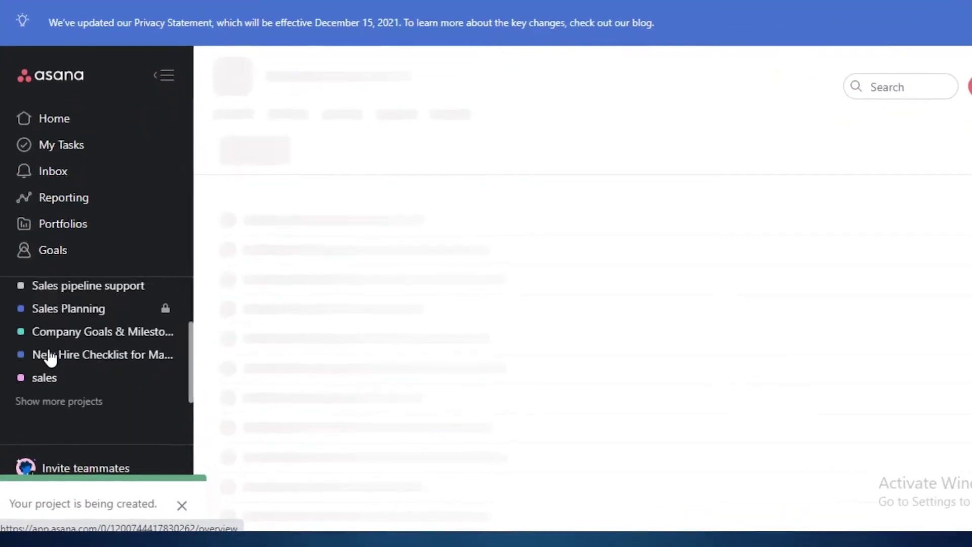
pyautogui.scroll(-1, 51, 356)
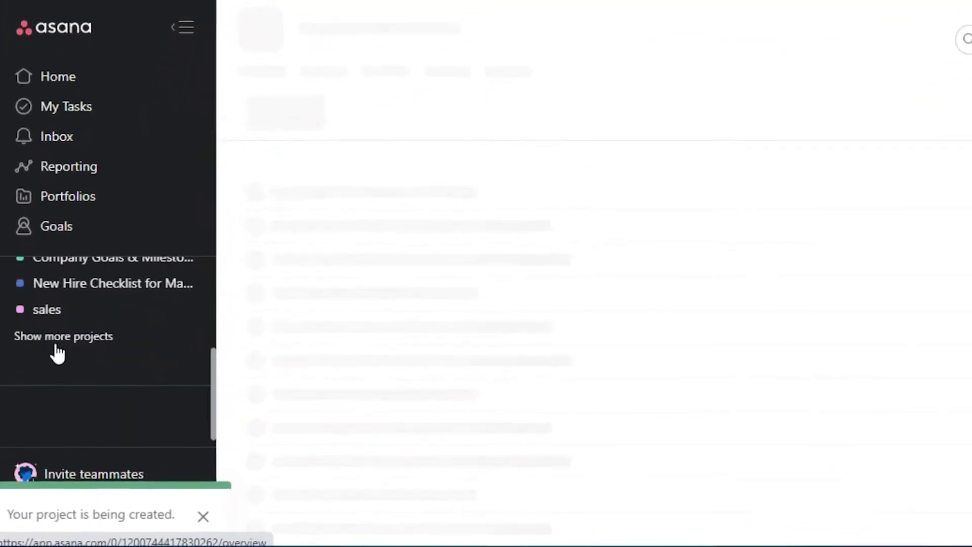
pyautogui.scroll(2, 46, 362)
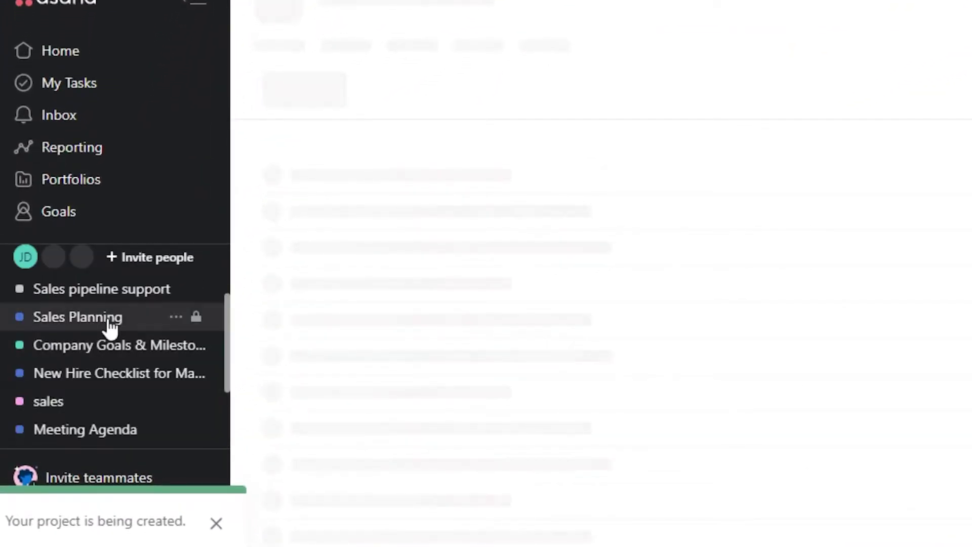
pyautogui.scroll(-2, 82, 341)
pyautogui.scroll(4, 47, 310)
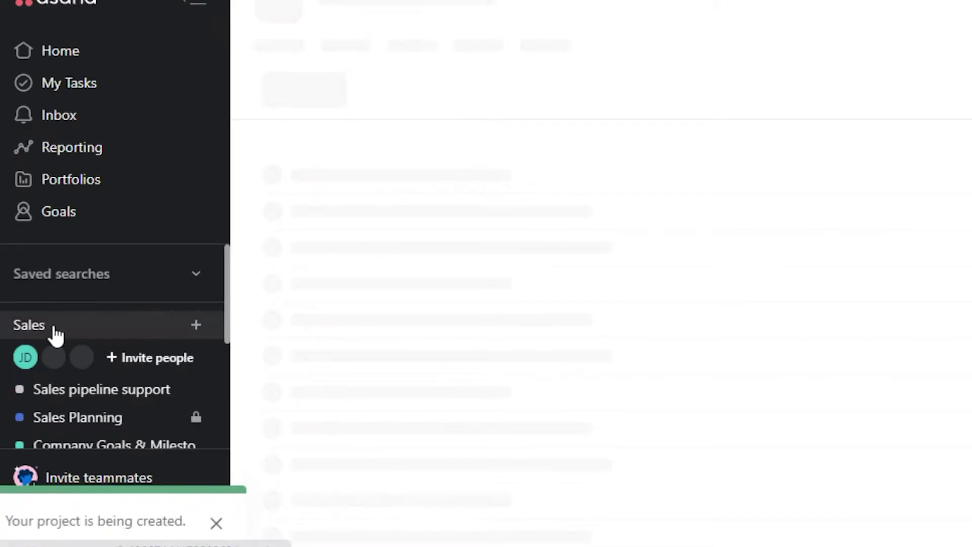
pyautogui.scroll(-3, 52, 332)
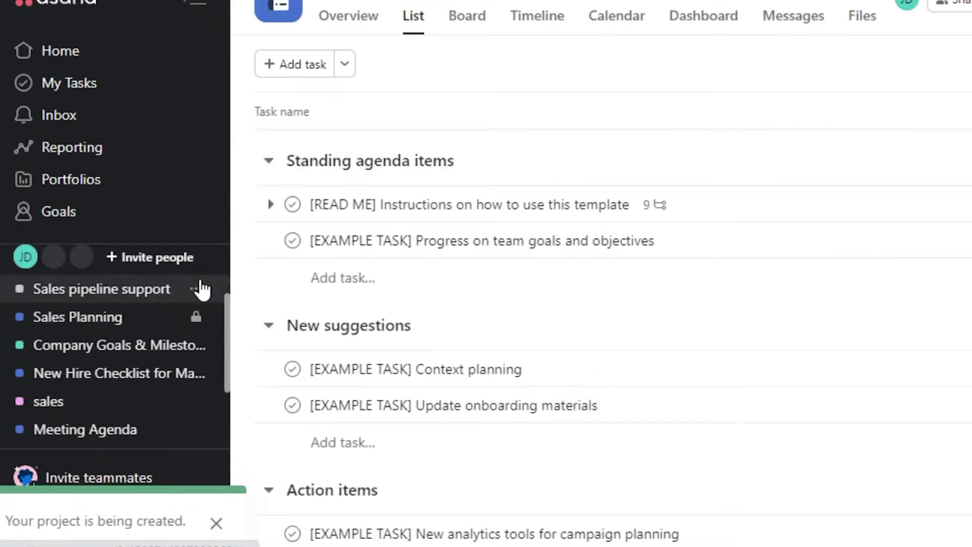
pyautogui.click(199, 290)
pyautogui.scroll(-1, 96, 299)
pyautogui.scroll(3, 96, 299)
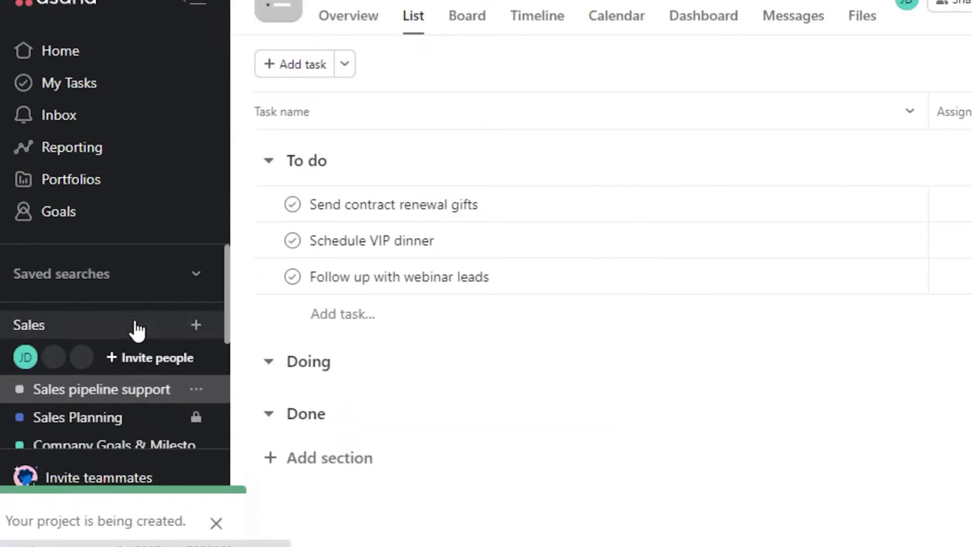
pyautogui.click(196, 325)
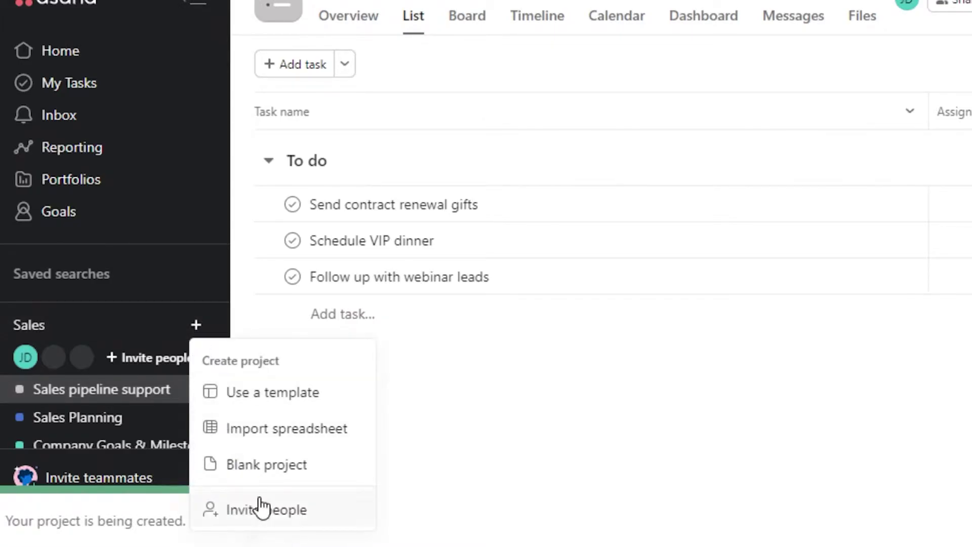
pyautogui.rightClick(26, 358)
pyautogui.click(5, 377)
pyautogui.rightClick(61, 394)
pyautogui.click(38, 386)
# Step: Delete the Sales pipeline support project
pyautogui.click(196, 390)
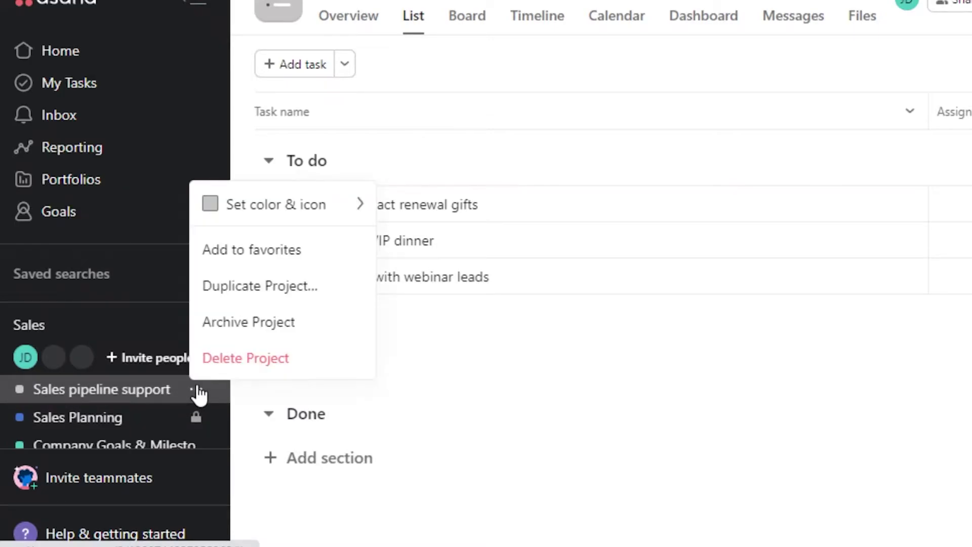
pyautogui.click(226, 355)
pyautogui.click(906, 262)
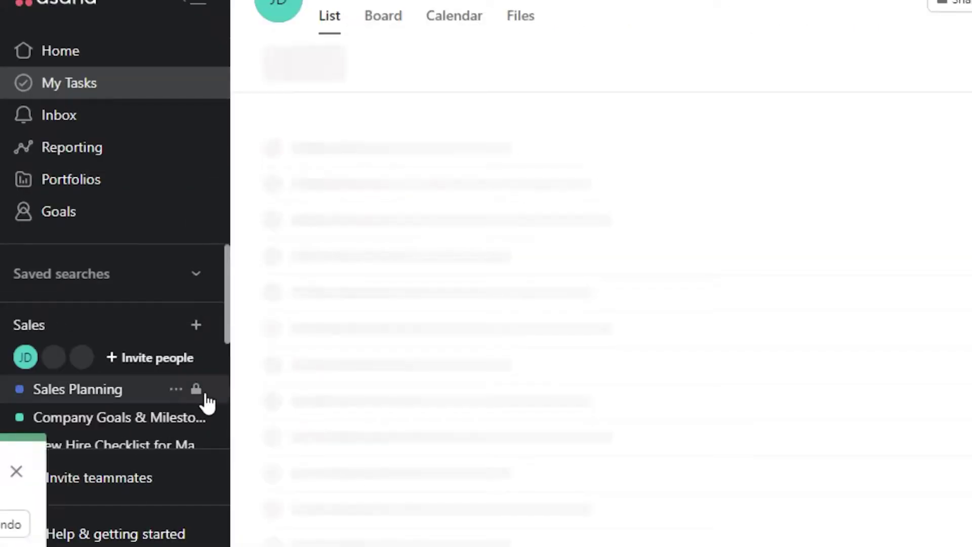
# Step: Delete the Sales Planning project and dismiss the deletion notices
pyautogui.click(176, 389)
pyautogui.click(353, 357)
pyautogui.click(866, 268)
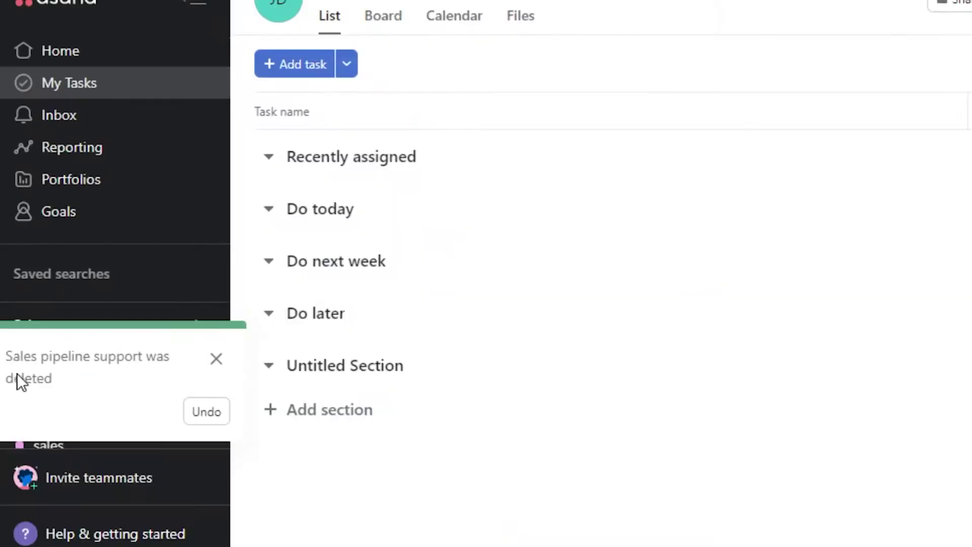
pyautogui.click(213, 361)
pyautogui.click(216, 487)
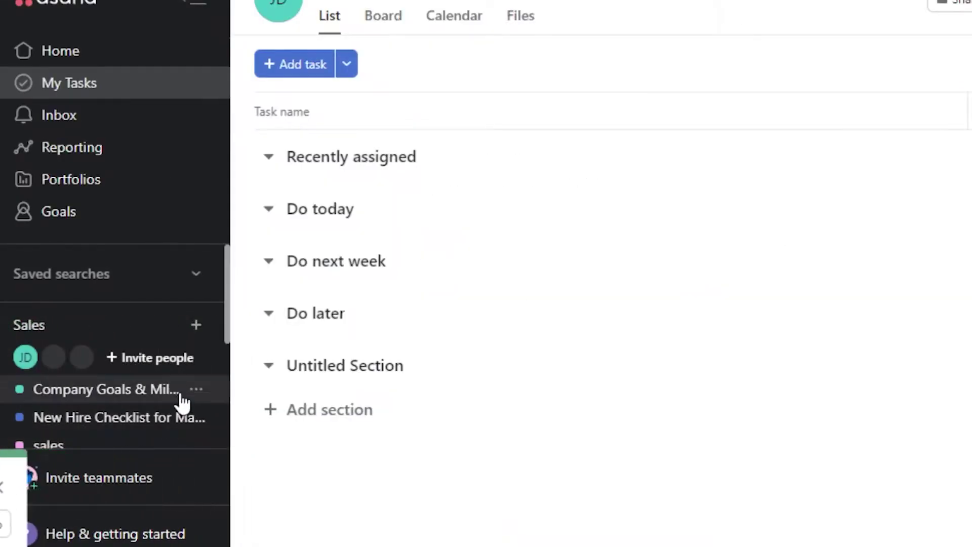
# Step: Delete the Company Goals & Milestones project
pyautogui.click(196, 389)
pyautogui.click(228, 357)
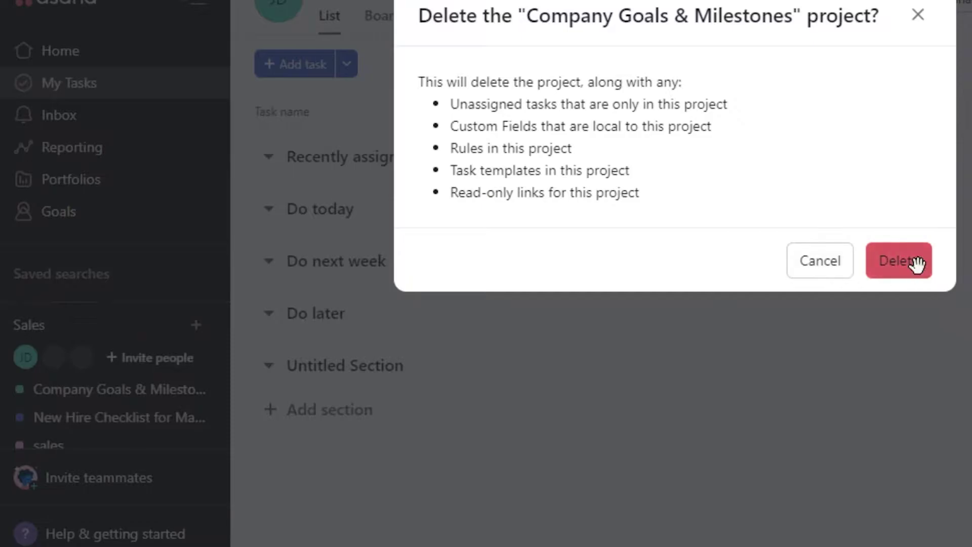
pyautogui.click(899, 261)
# Step: Open the Meeting Agenda project from the Sales team's projects and look through its task list
pyautogui.click(182, 389)
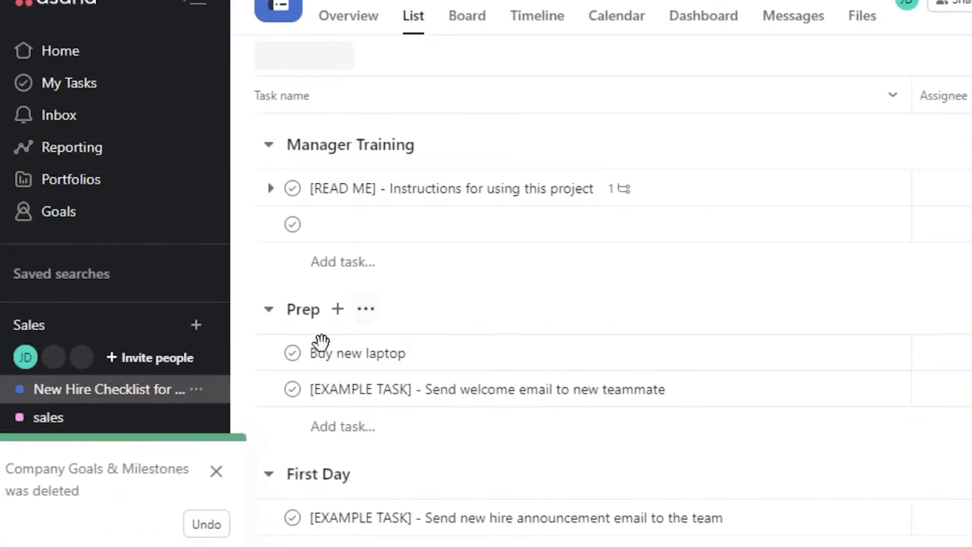
pyautogui.scroll(-3, 71, 391)
pyautogui.click(74, 316)
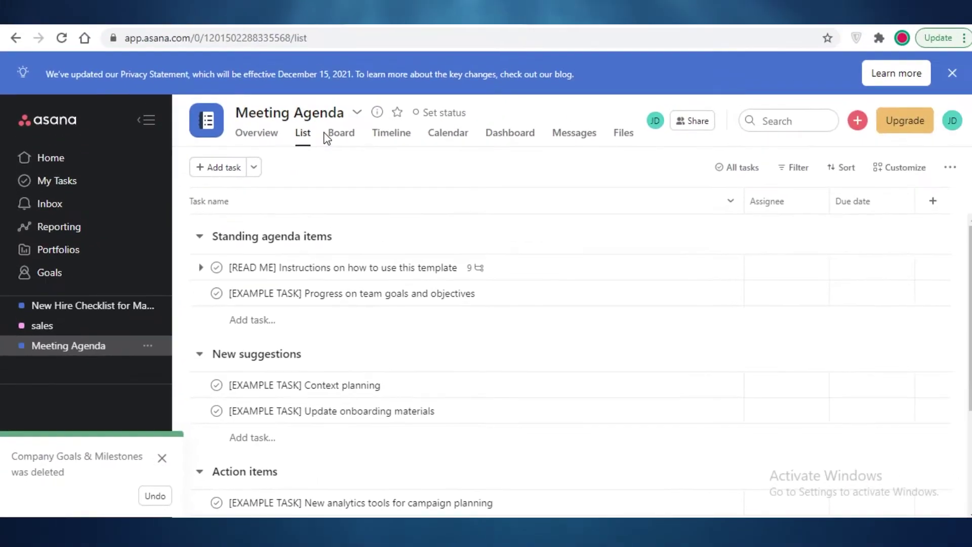
pyautogui.scroll(-3, 203, 253)
pyautogui.scroll(3, 208, 264)
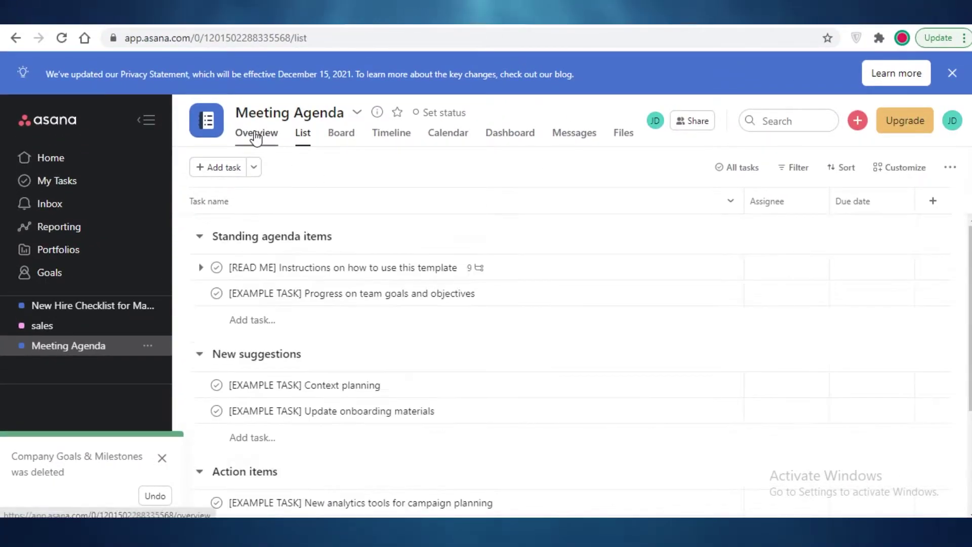
# Step: View the Meeting Agenda project's overview, board, timeline, calendar, dashboard, messages and files
pyautogui.click(257, 137)
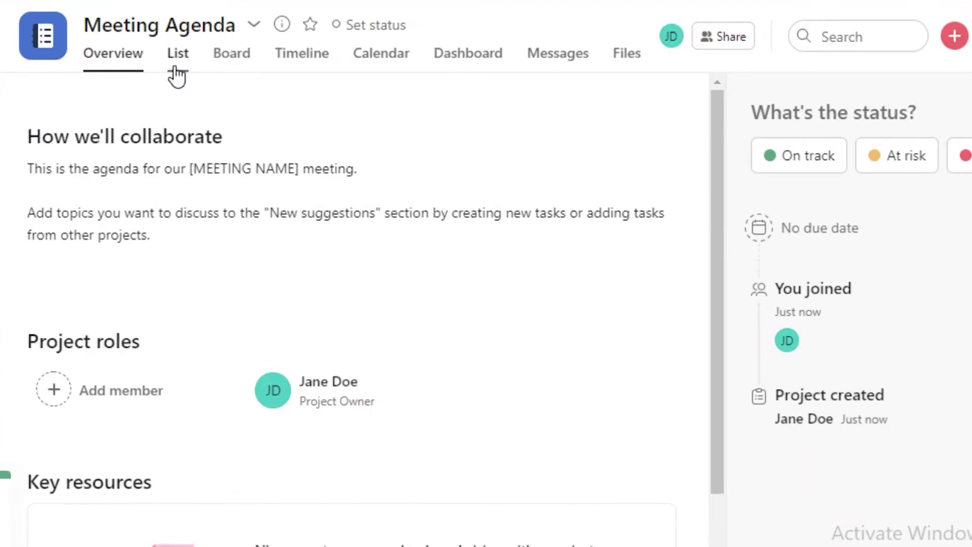
pyautogui.click(232, 57)
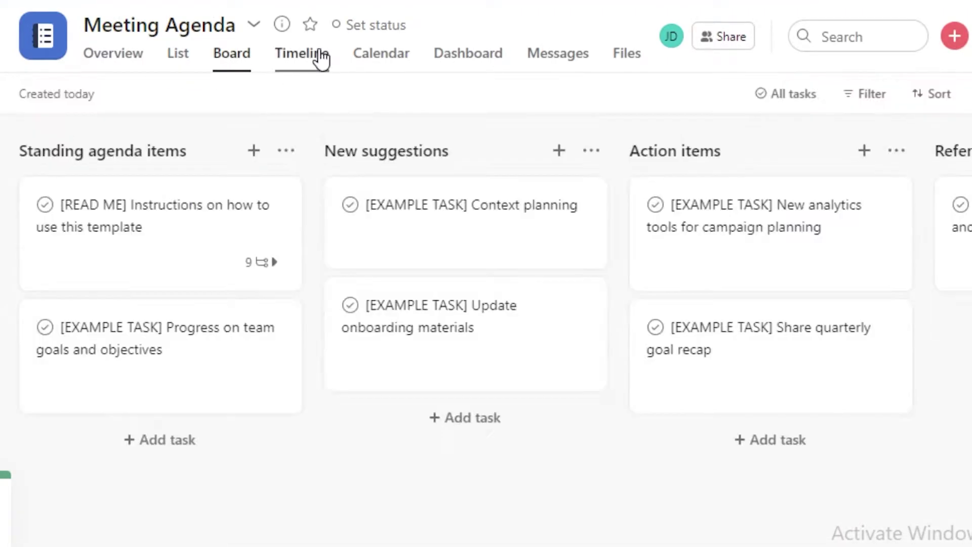
pyautogui.click(319, 57)
pyautogui.click(385, 64)
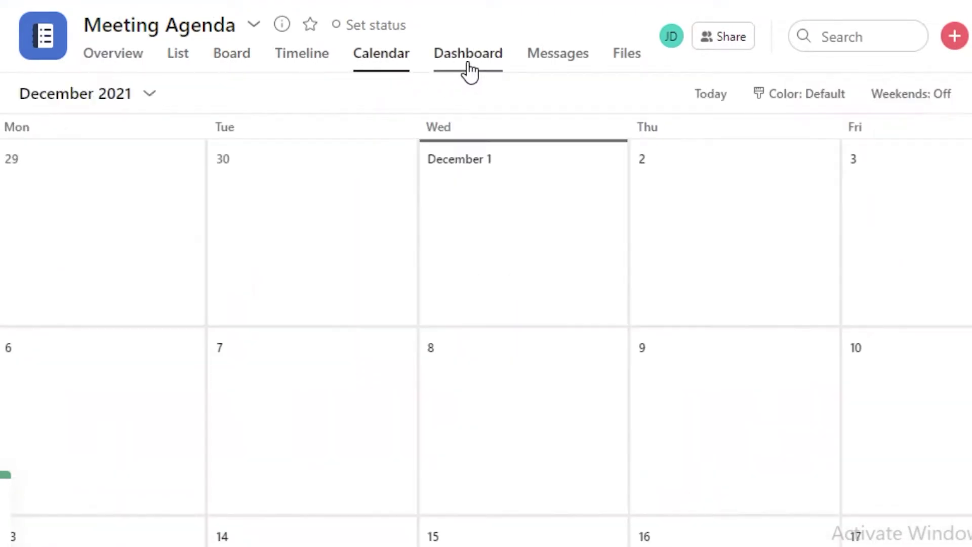
pyautogui.click(465, 67)
pyautogui.click(582, 65)
pyautogui.click(618, 64)
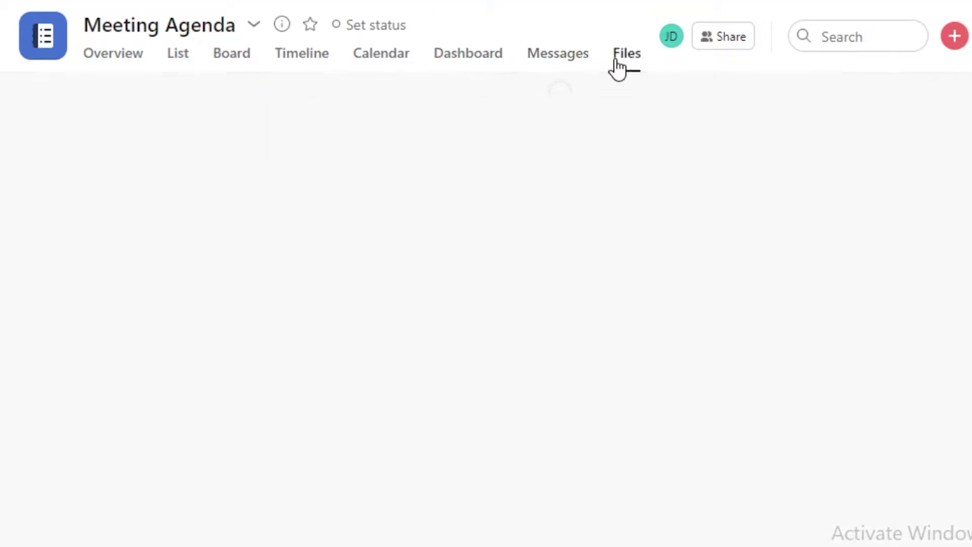
pyautogui.click(139, 57)
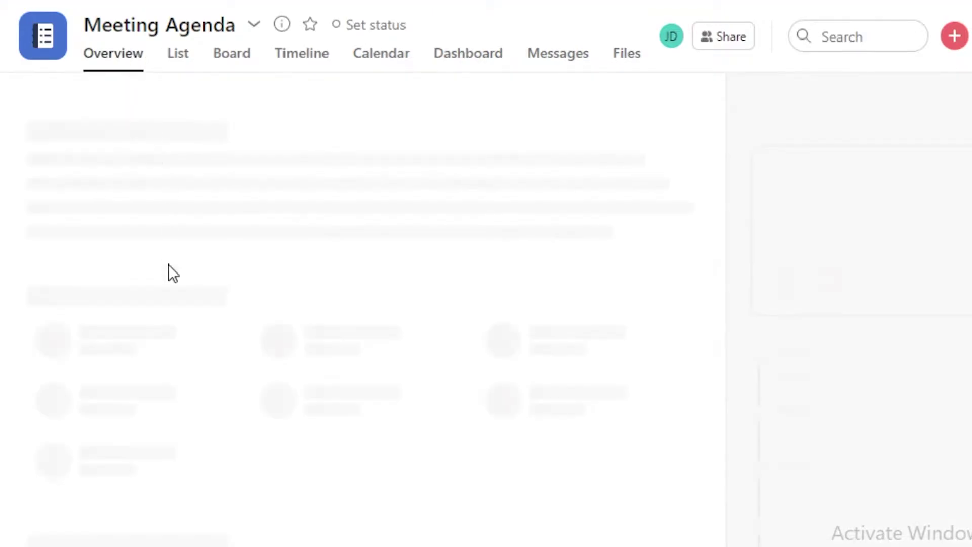
# Step: In the project's task list, rename the "Standing agenda items" section as NOVEMBRE
pyautogui.click(188, 75)
pyautogui.scroll(-5, 162, 317)
pyautogui.scroll(5, 162, 317)
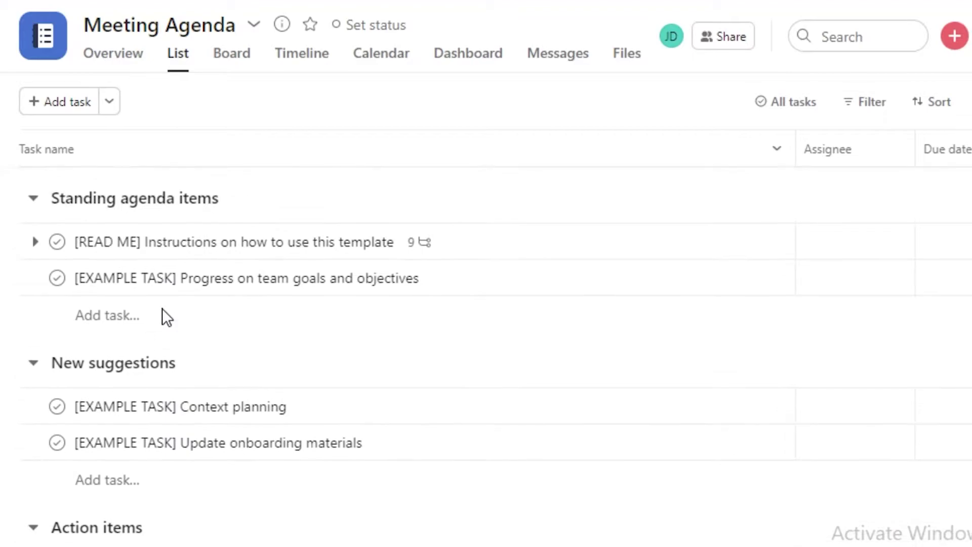
pyautogui.click(130, 196)
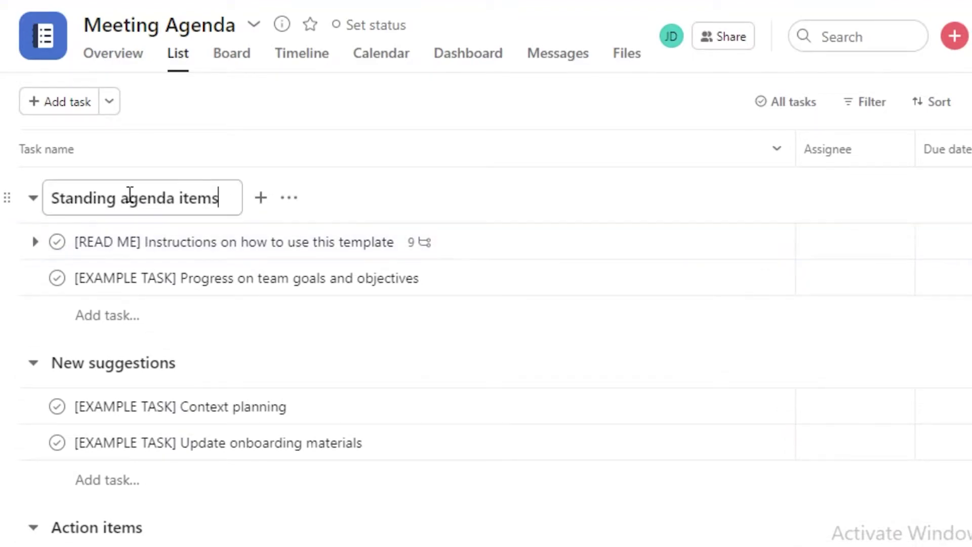
pyautogui.tripleClick(129, 196)
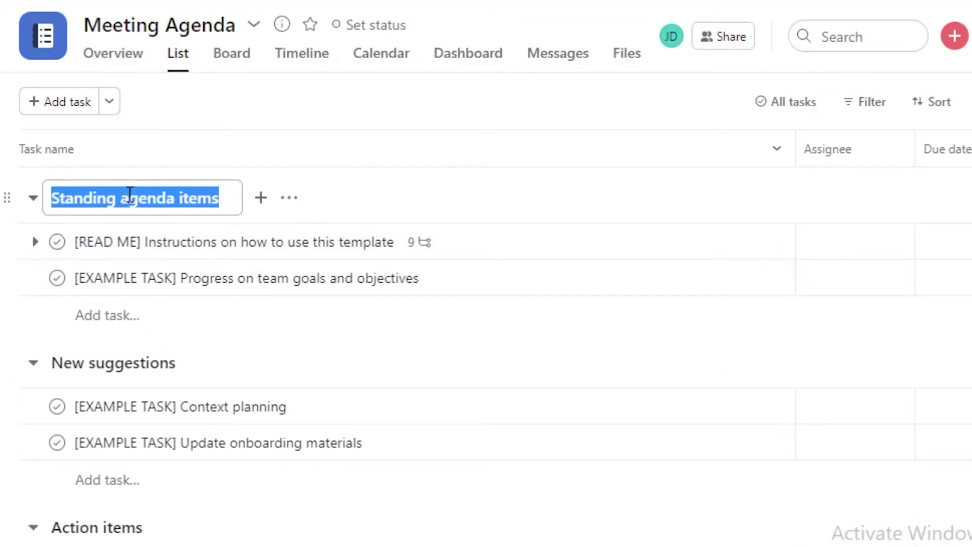
pyautogui.write('NOVEMBRE')
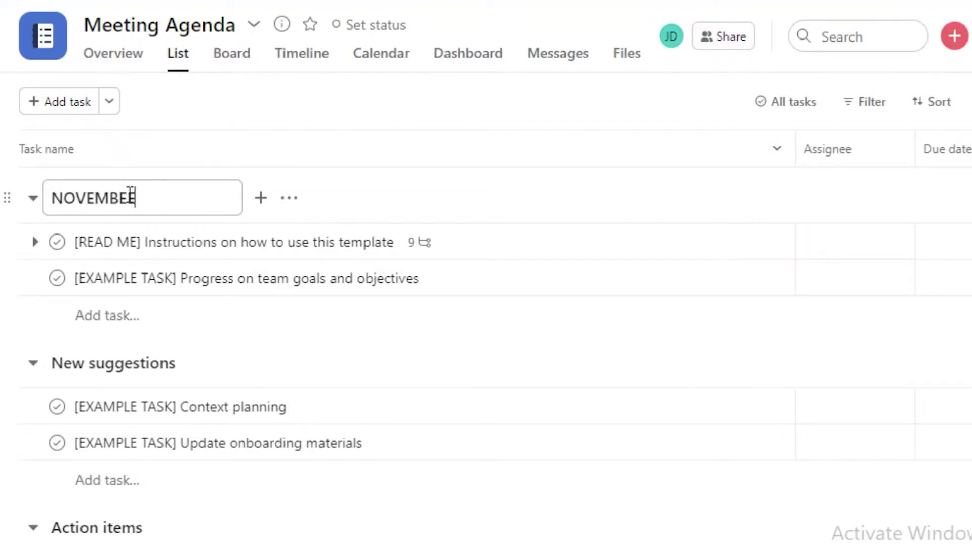
pyautogui.write('R')
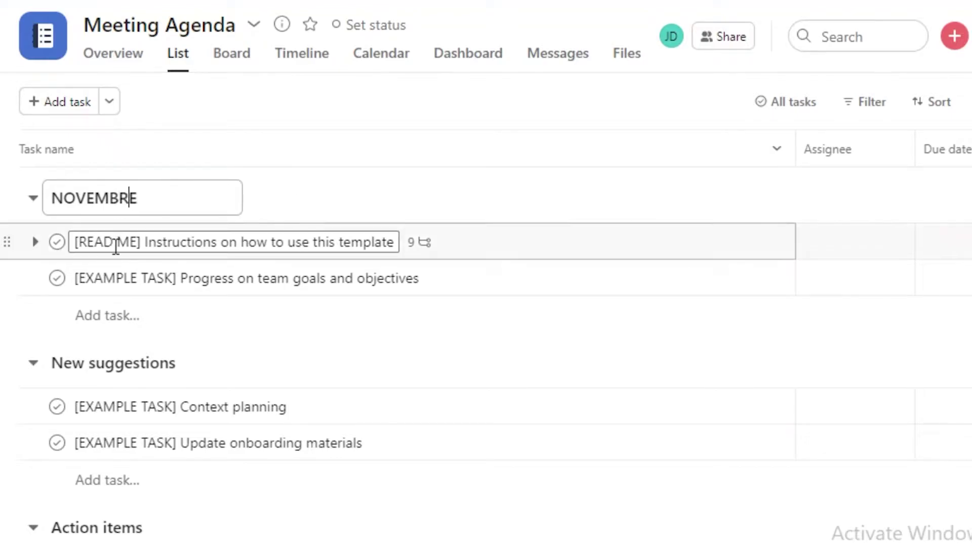
# Step: Remove the "[READ ME] Instructions on how to use this template" task from the NOVEMBRE section by clearing its name
pyautogui.tripleClick(116, 247)
pyautogui.write('A')
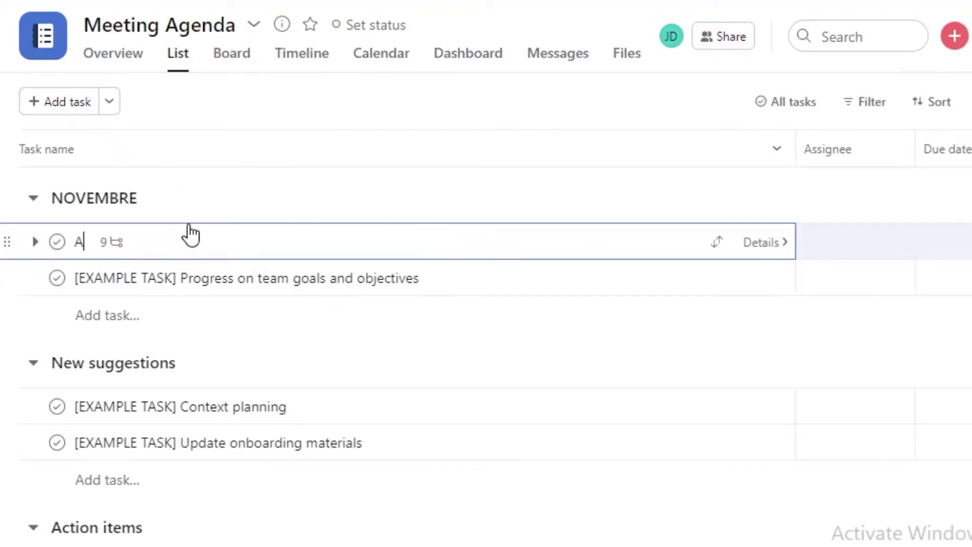
pyautogui.press('BackSpace')
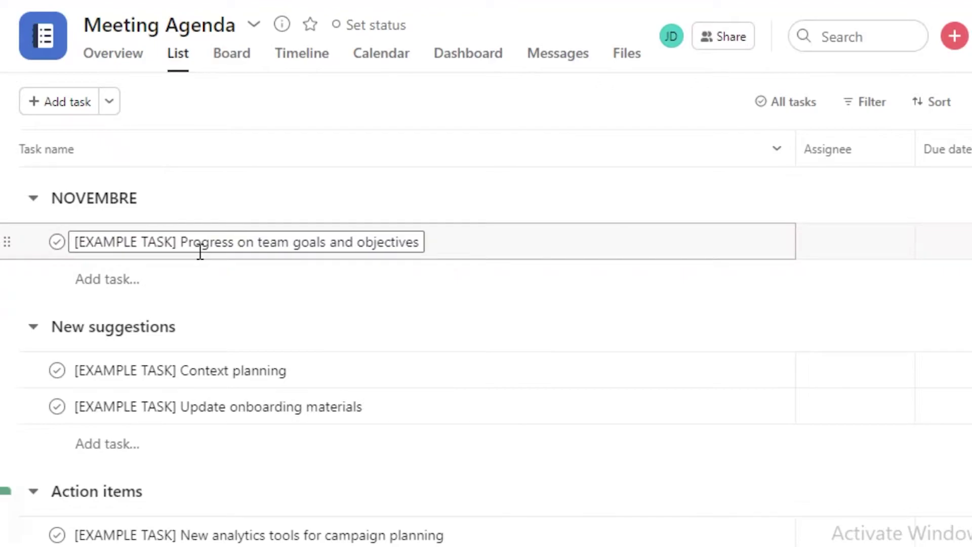
# Step: Rename the remaining example task in NOVEMBRE as TASK 1 and add TASK 2, TASK 3, TASK 4 and TASK below it
pyautogui.doubleClick(200, 248)
pyautogui.tripleClick(201, 248)
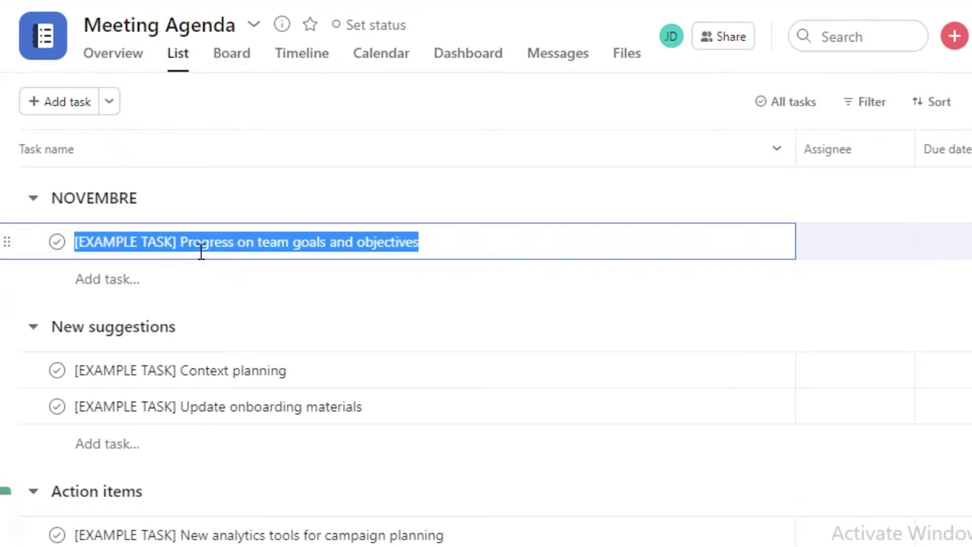
pyautogui.write('TASK 1')
pyautogui.press('Return')
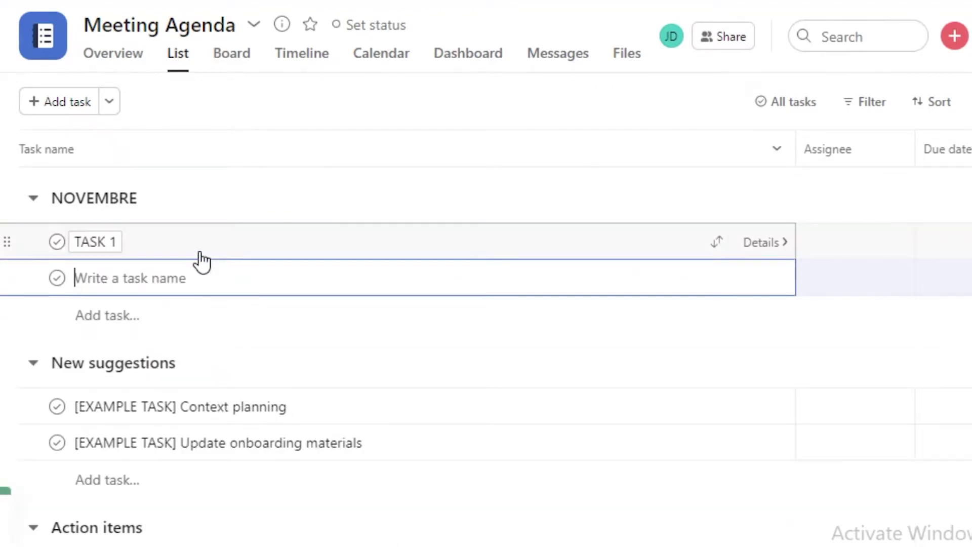
pyautogui.press('Return')
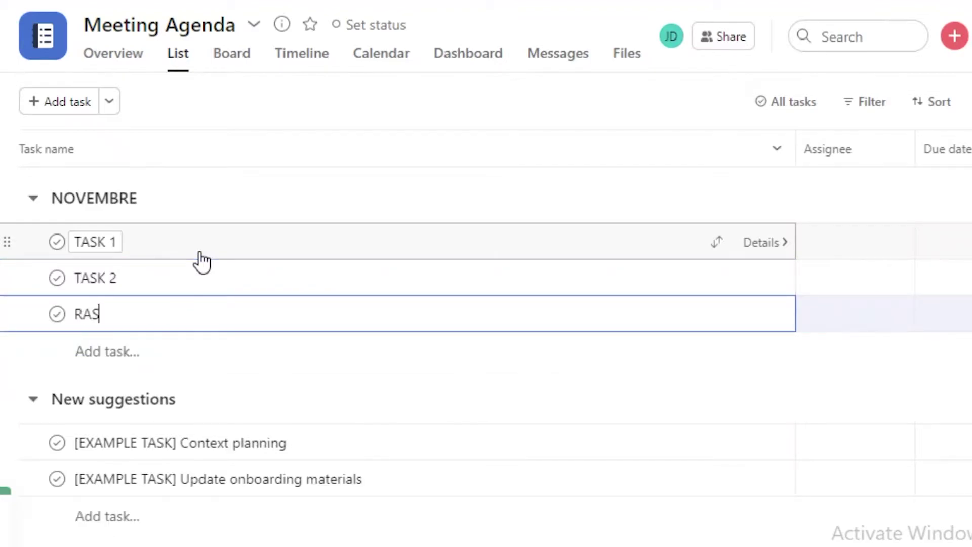
pyautogui.press('Return')
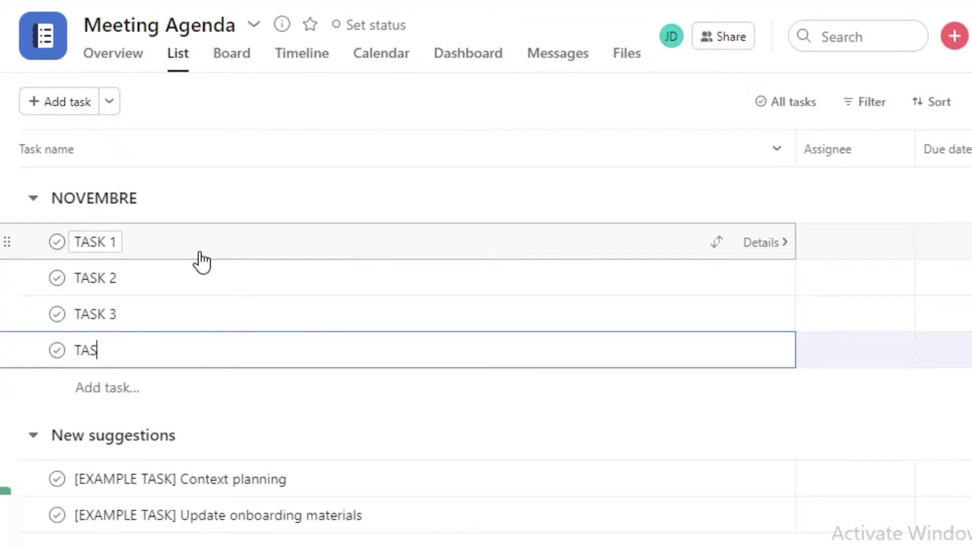
pyautogui.press('Return')
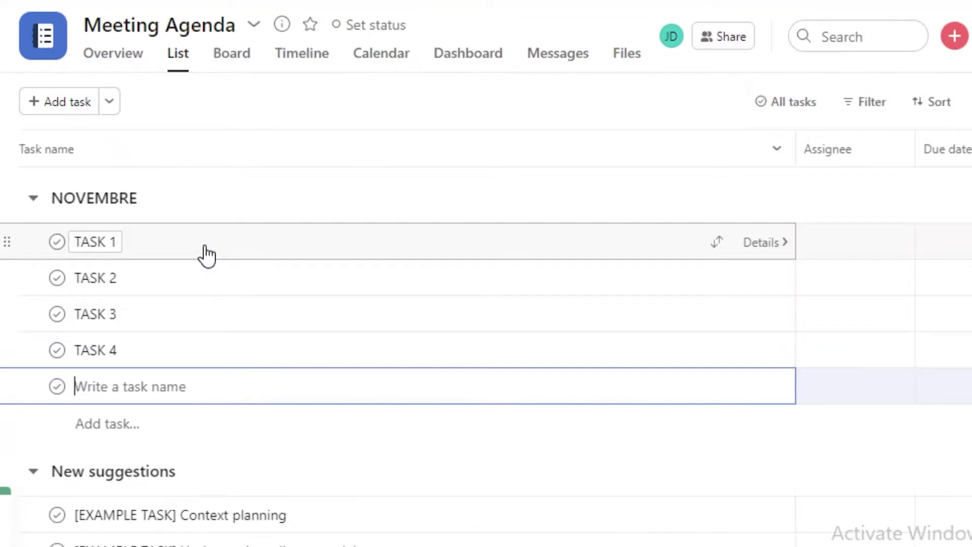
pyautogui.press('Return')
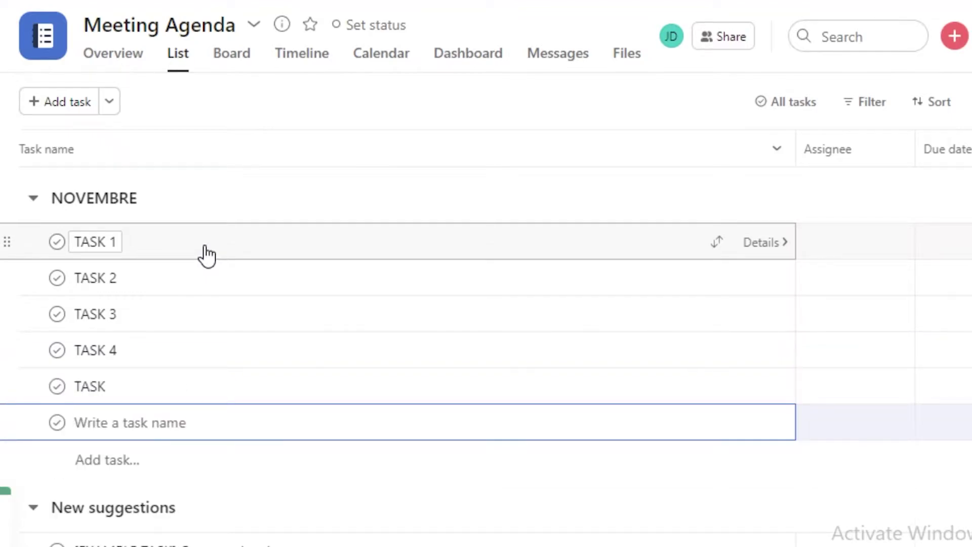
# Step: Add the subtasks MEETING 1, MEETING 2 and MEETING 3 to TASK 1 and close the task's details
pyautogui.click(152, 255)
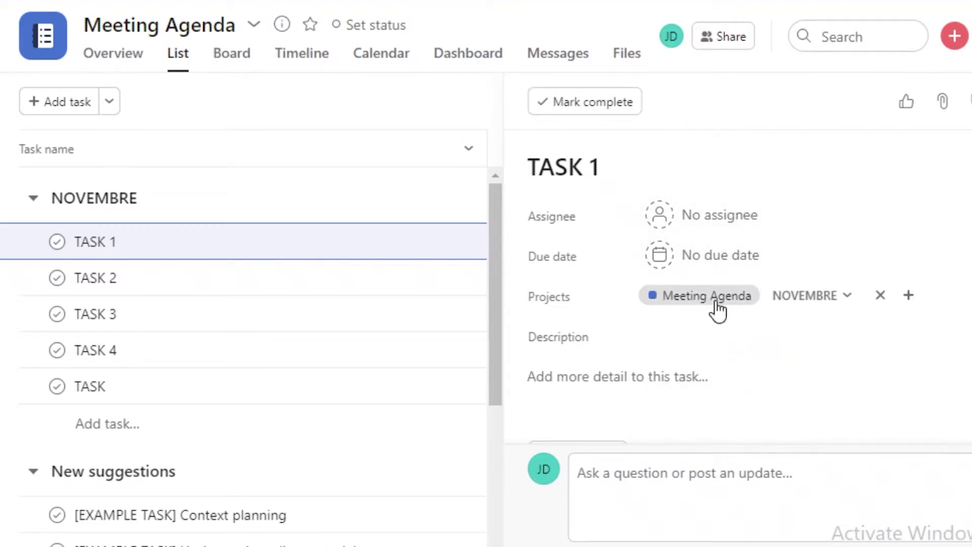
pyautogui.scroll(-3, 581, 397)
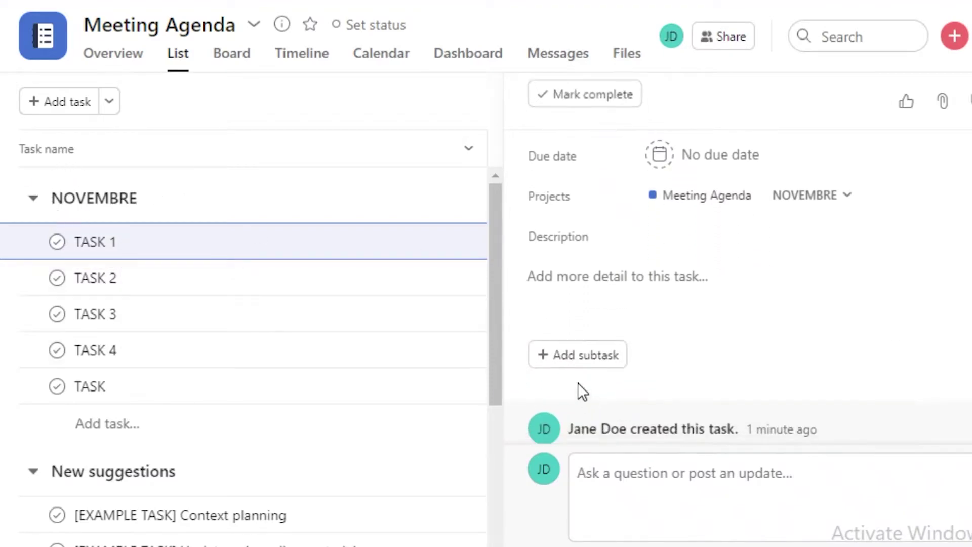
pyautogui.click(587, 304)
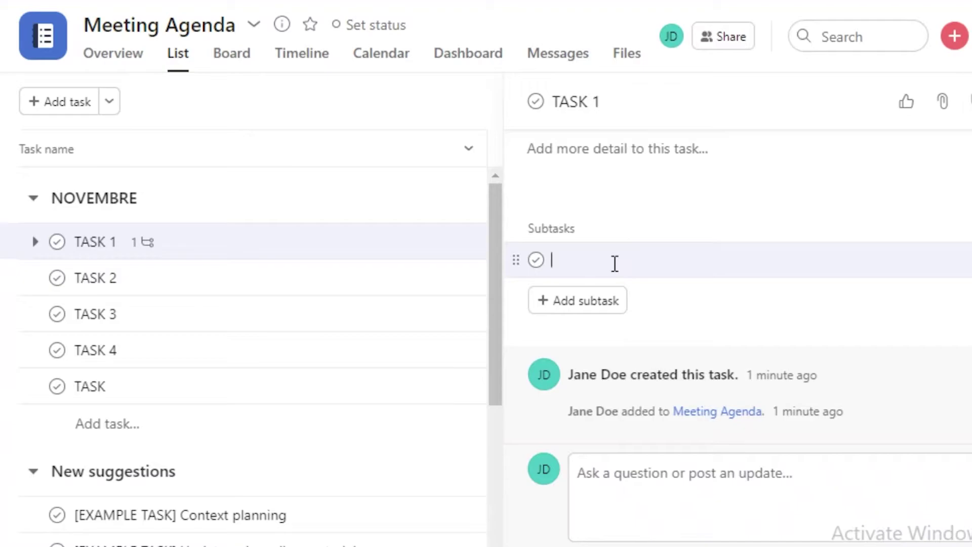
pyautogui.write('MEETING21')
pyautogui.press('Return')
pyautogui.write('MEETING')
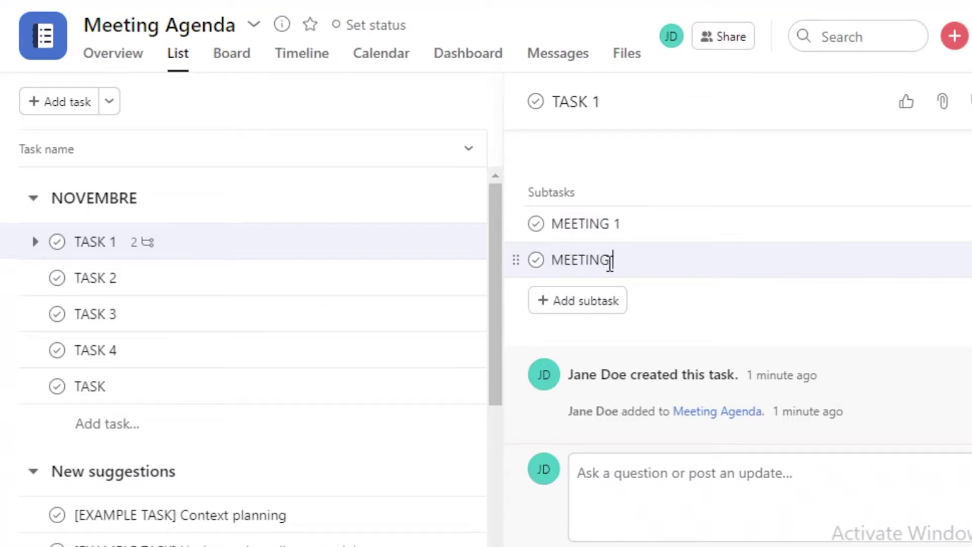
pyautogui.press('Return')
pyautogui.write('MEETING 3')
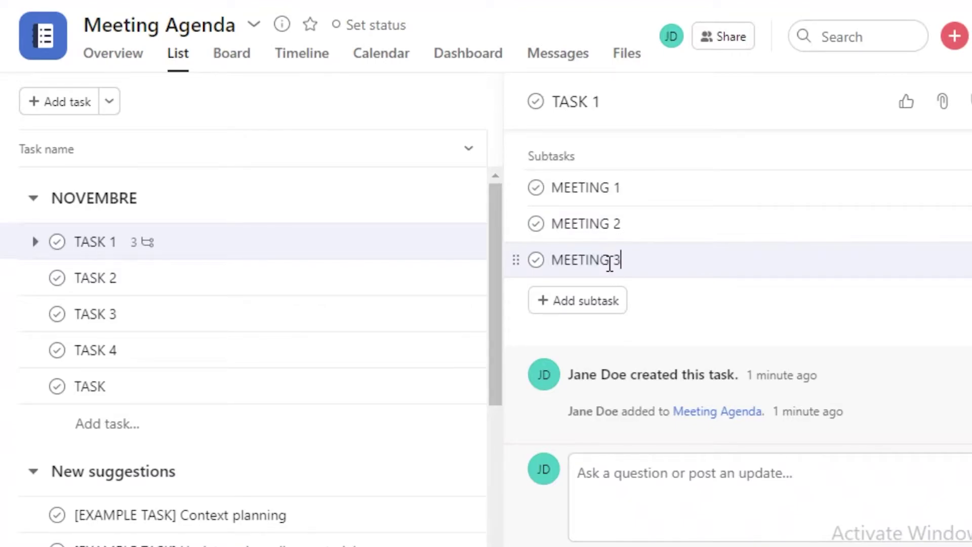
pyautogui.press('Return')
pyautogui.press('BackSpace')
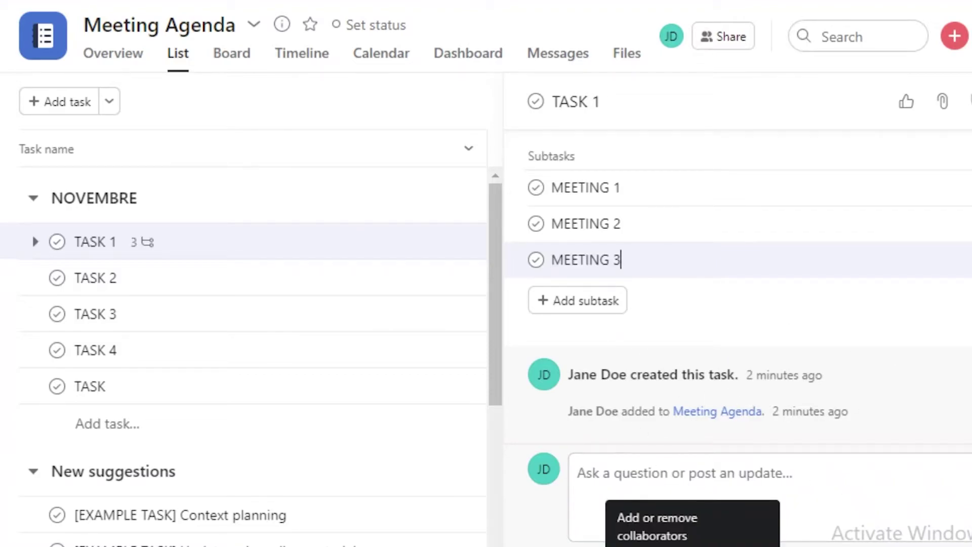
pyautogui.scroll(5, 967, 324)
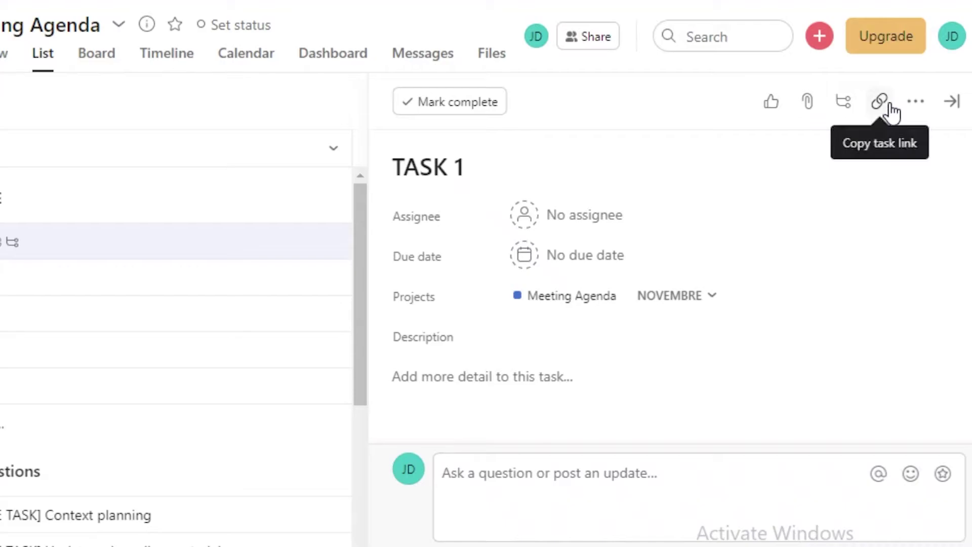
pyautogui.click(952, 100)
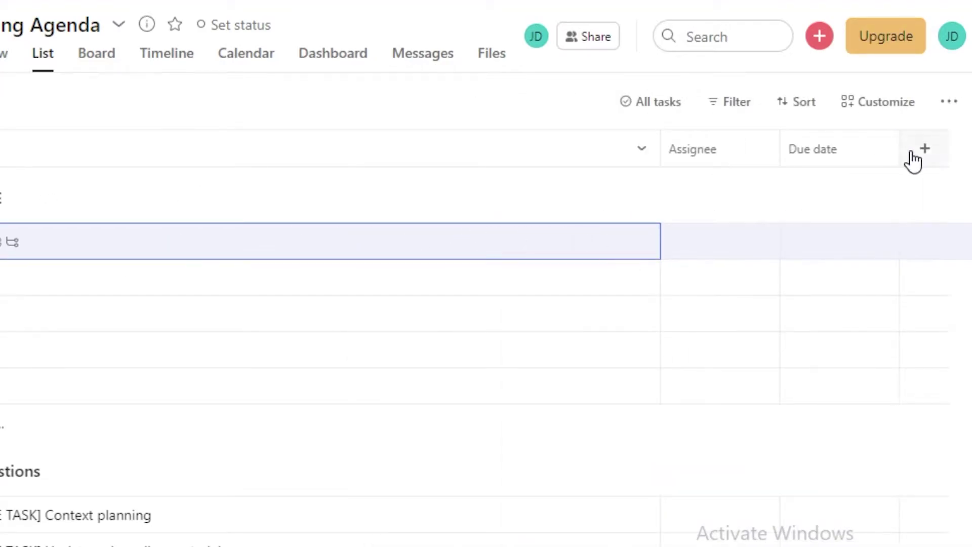
# Step: Add the Priority field as a column to the project's task list and dismiss the custom fields upgrade offer
pyautogui.click(913, 152)
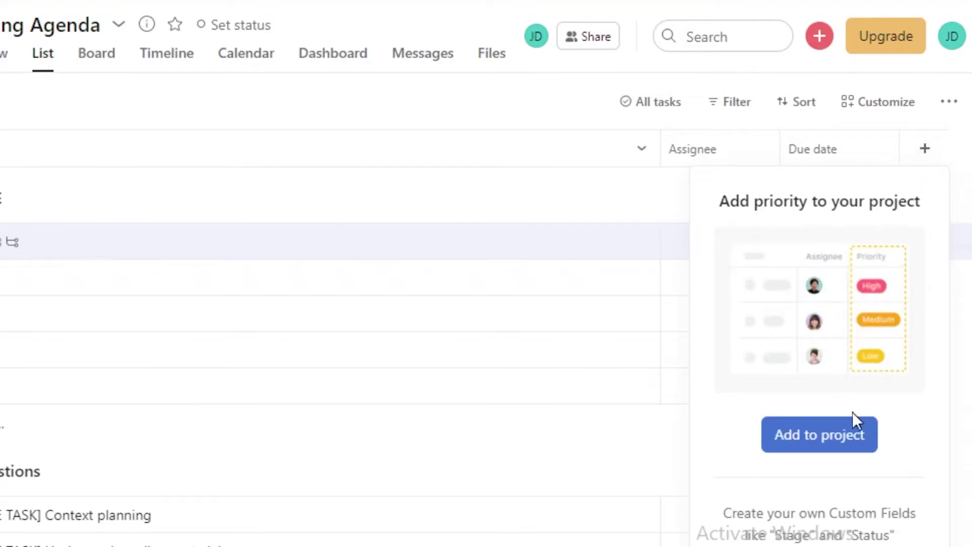
pyautogui.click(847, 436)
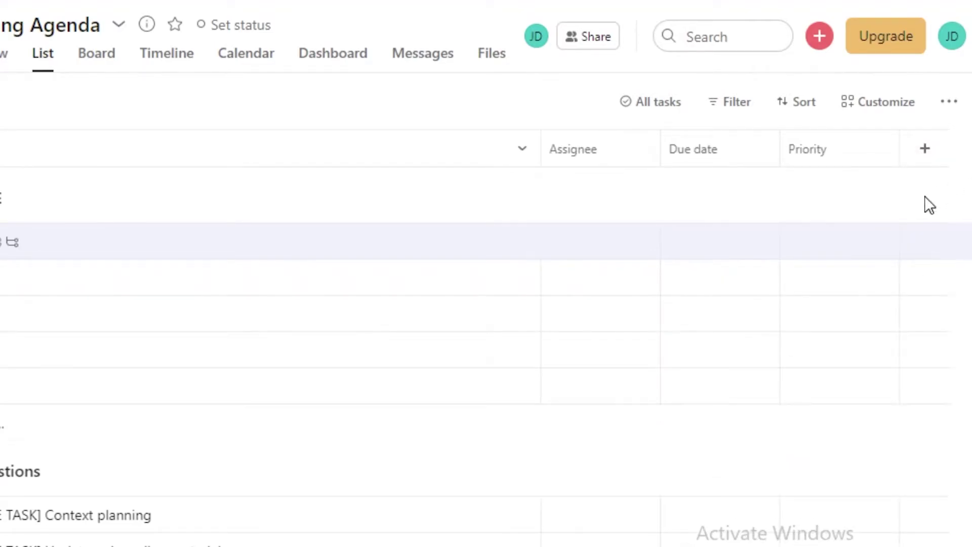
pyautogui.click(922, 150)
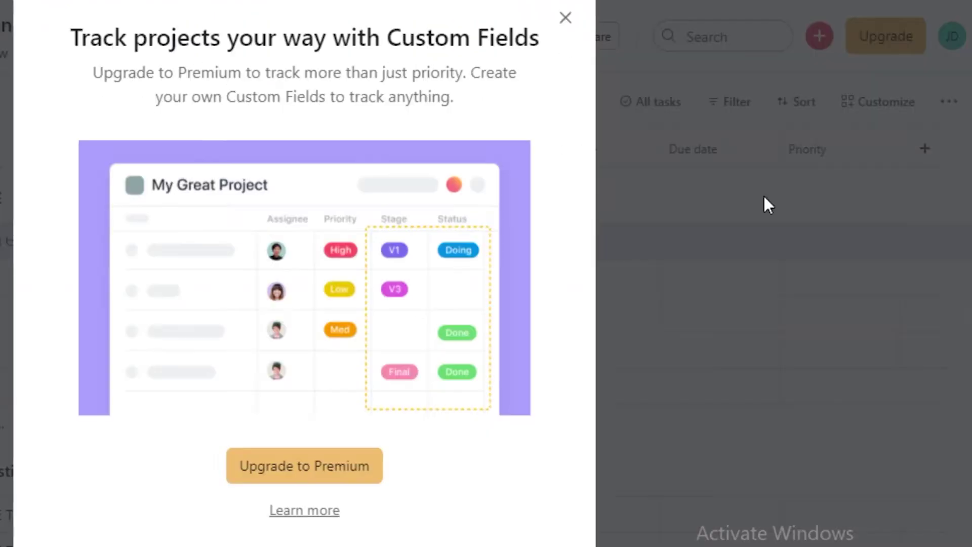
pyautogui.click(565, 19)
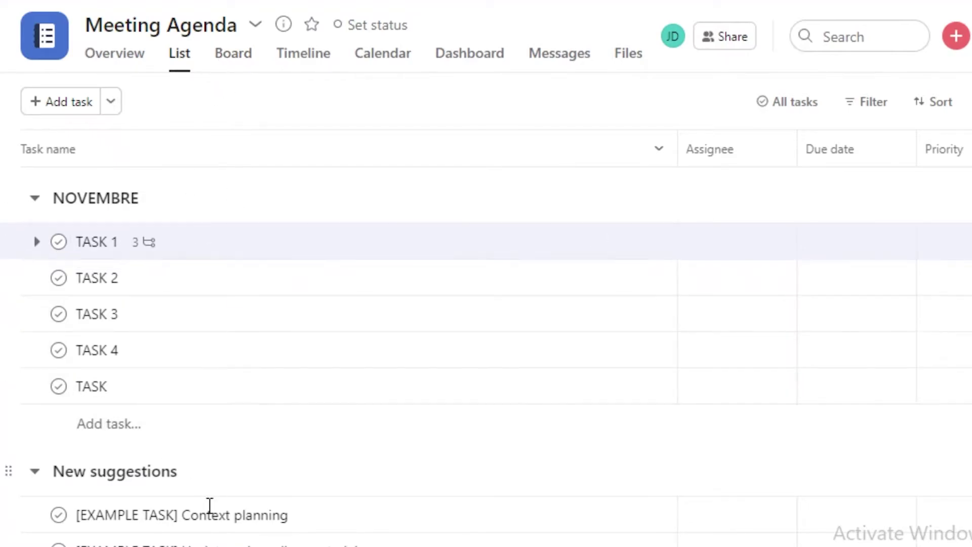
# Step: Look through the Meeting Agenda project's board columns, timeline page and calendar months
pyautogui.click(233, 53)
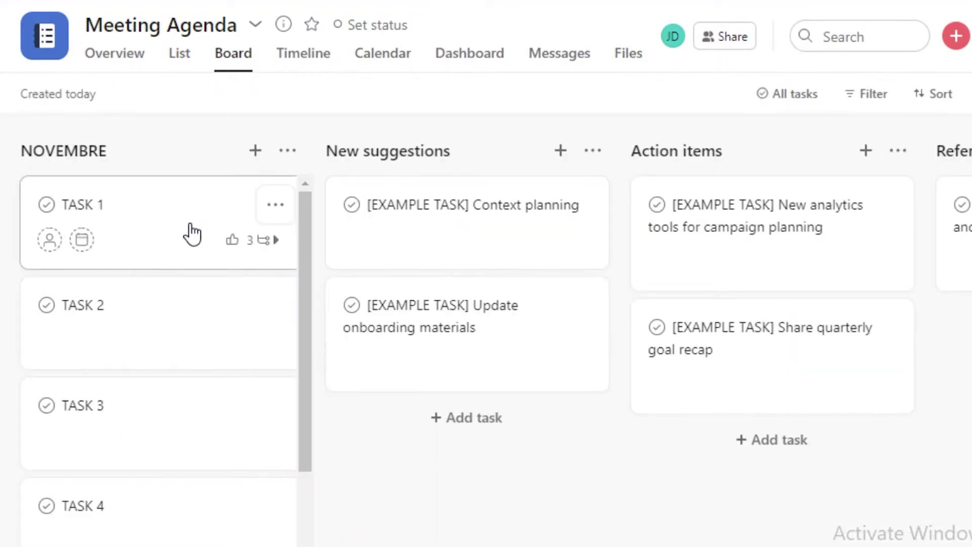
pyautogui.scroll(-3, 192, 233)
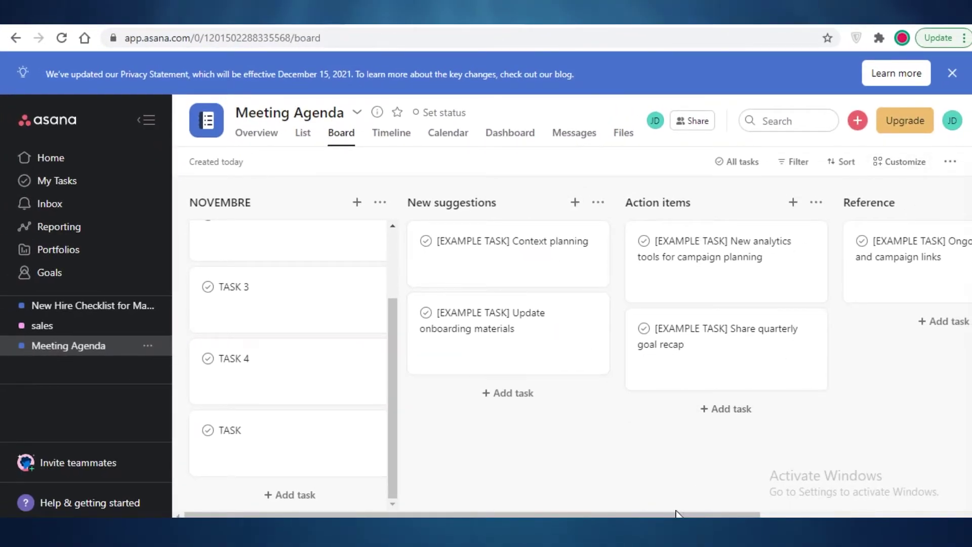
pyautogui.moveTo(678, 515); pyautogui.dragTo(343, 457)
pyautogui.click(392, 133)
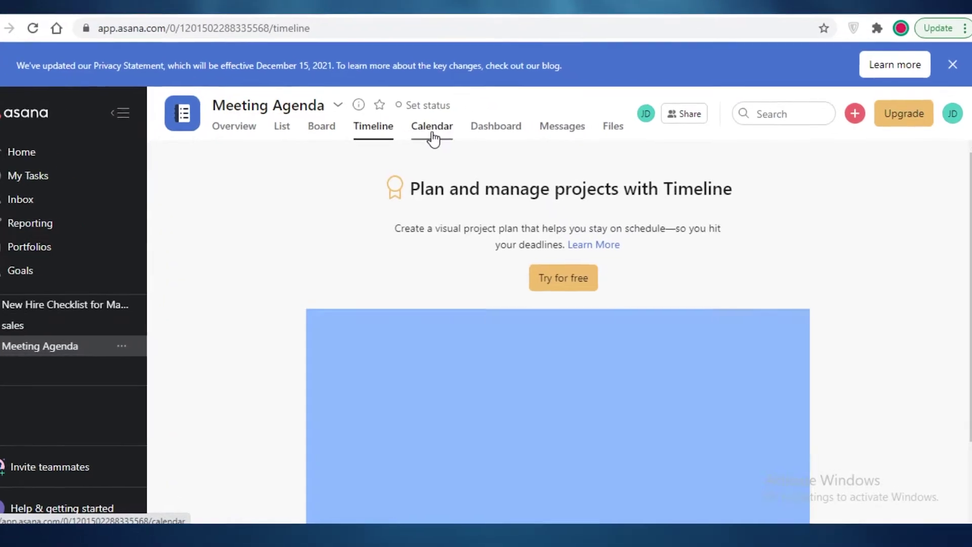
pyautogui.click(433, 138)
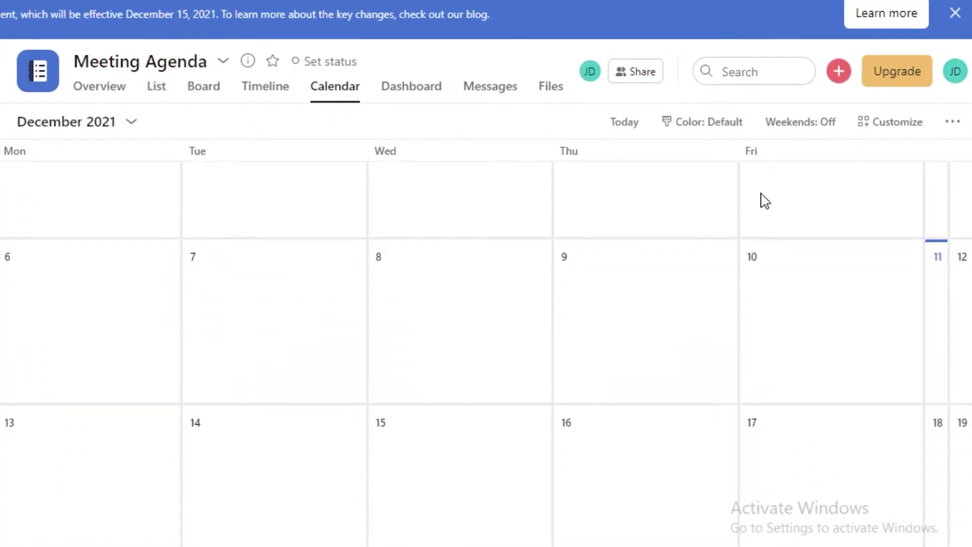
pyautogui.scroll(-7, 560, 373)
pyautogui.scroll(10, 553, 373)
pyautogui.scroll(-10, 473, 334)
pyautogui.scroll(-5, 470, 327)
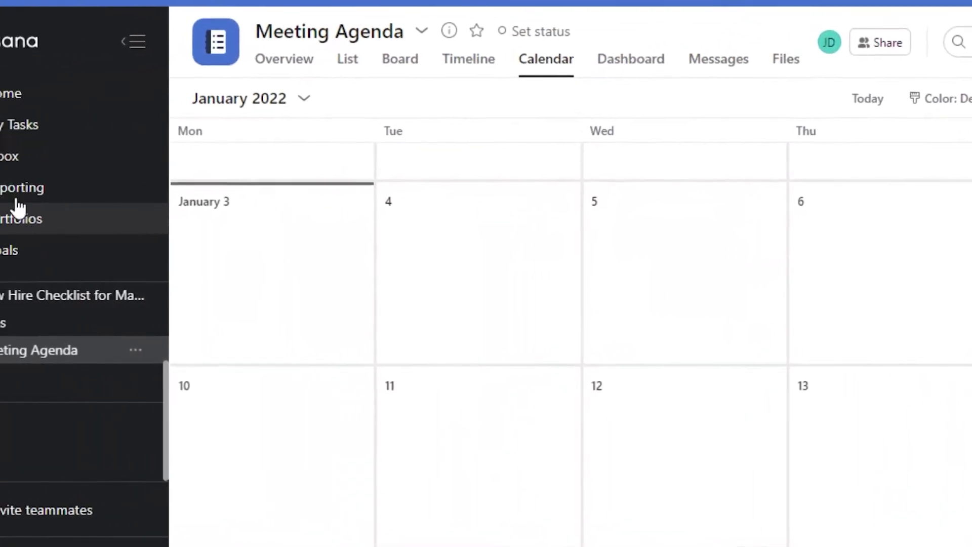
# Step: View the My Tasks, Inbox, Reporting and Portfolios pages
pyautogui.click(55, 122)
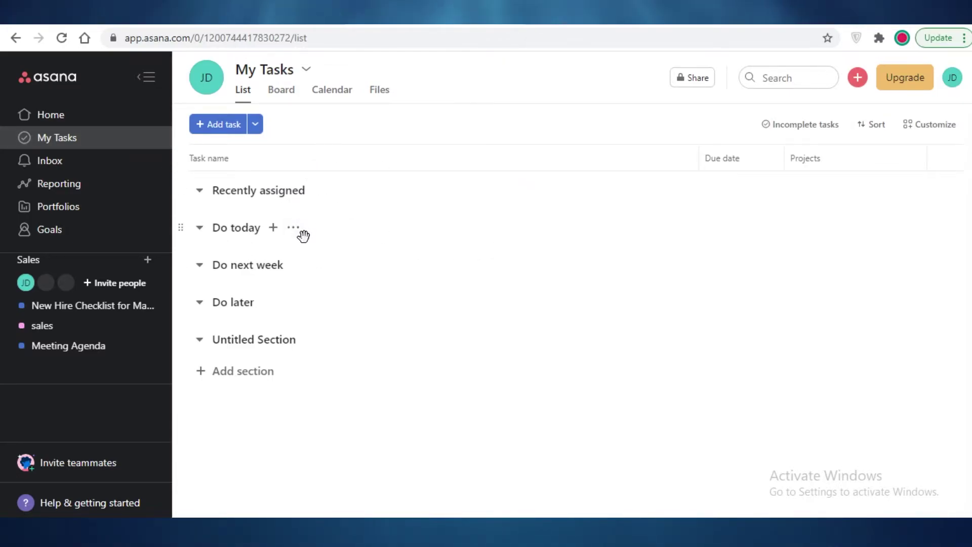
pyautogui.click(116, 163)
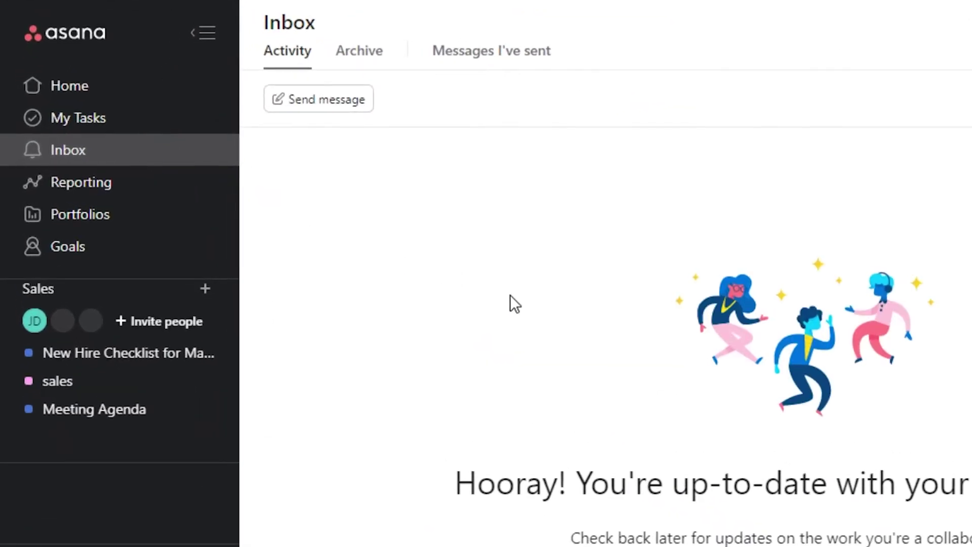
pyautogui.click(114, 184)
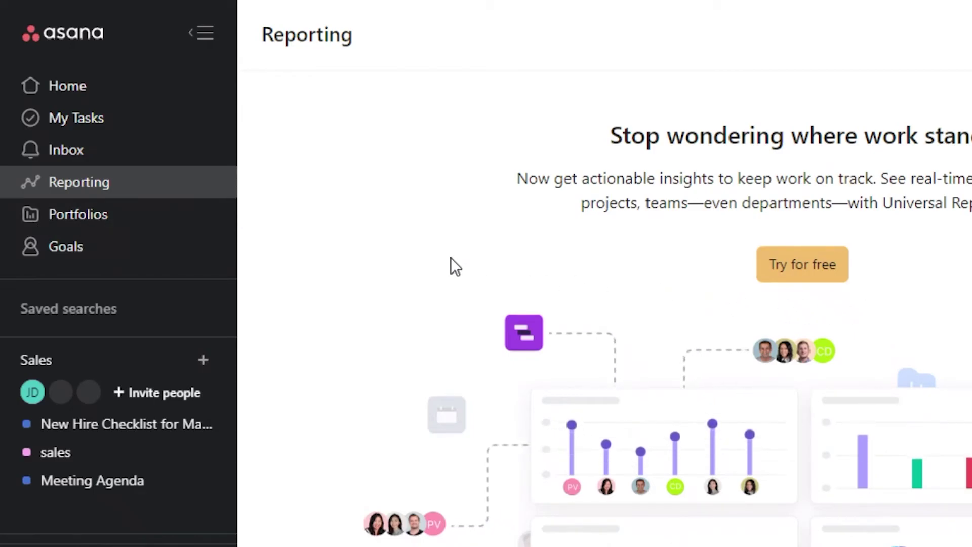
pyautogui.click(86, 222)
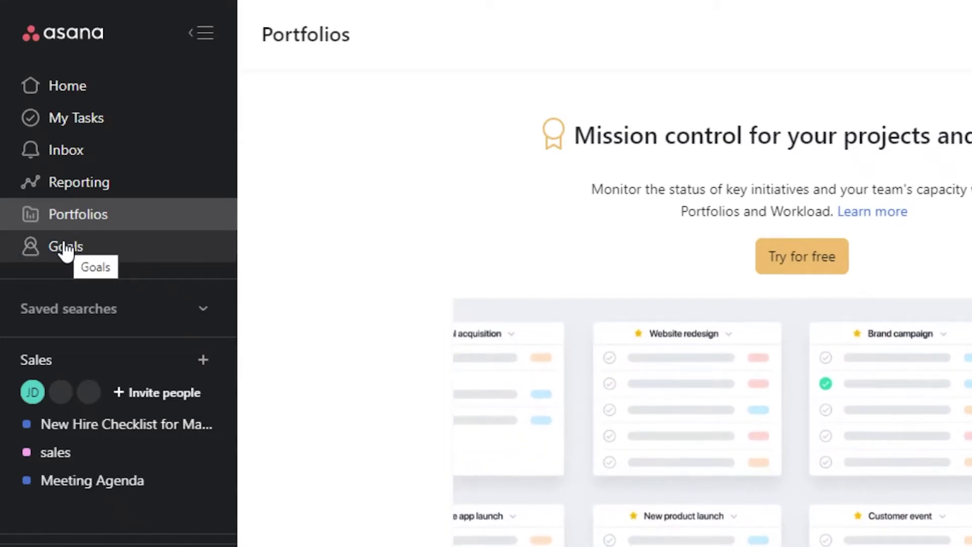
pyautogui.scroll(-2, 213, 345)
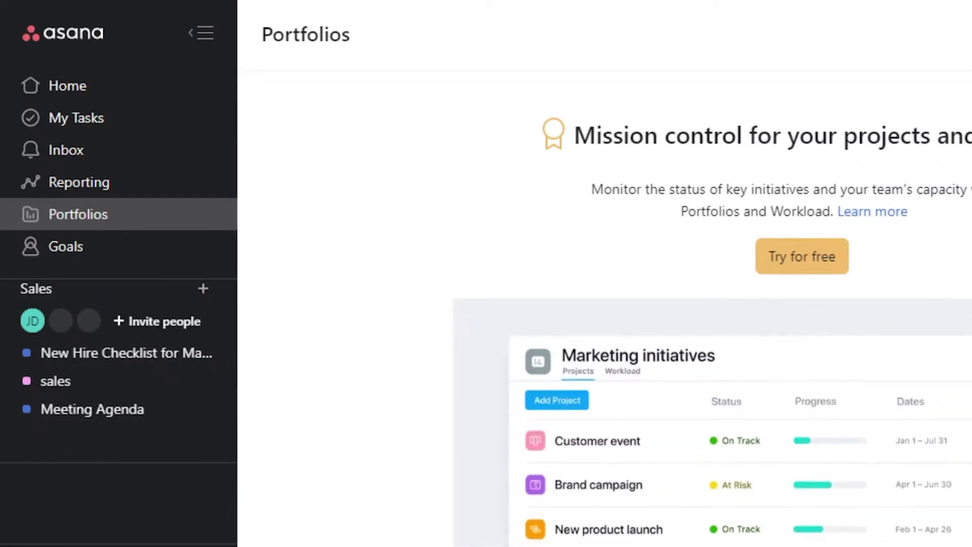
# Step: Open the Goals page and pause its introductory video
pyautogui.scroll(-2, 784, 349)
pyautogui.click(82, 248)
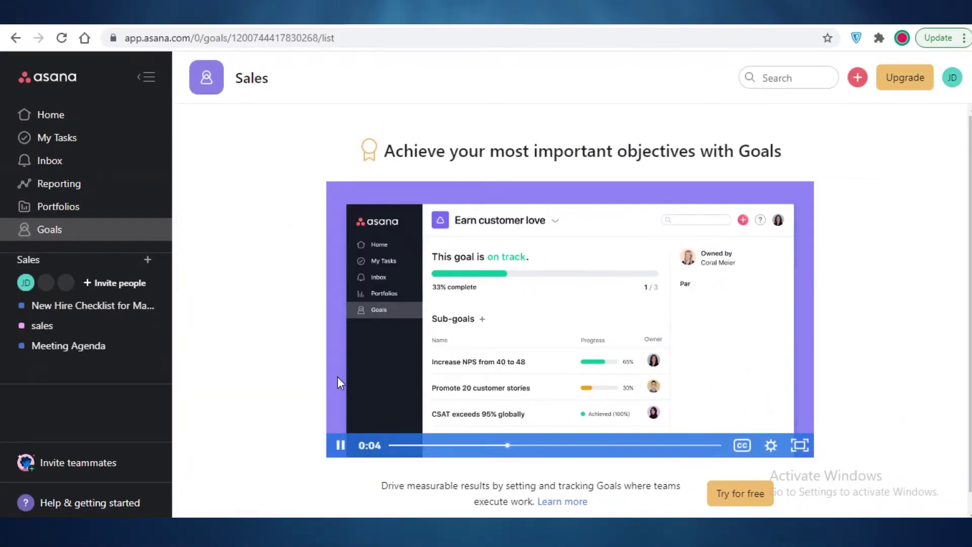
pyautogui.click(349, 450)
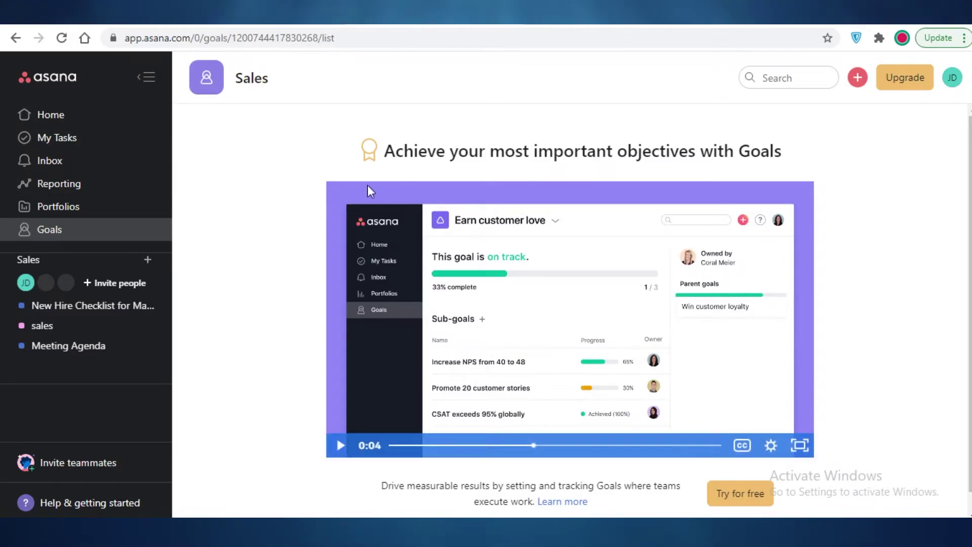
# Step: View the Sales team's add options, its team page, and the sales and Meeting Agenda projects
pyautogui.click(147, 259)
pyautogui.click(46, 379)
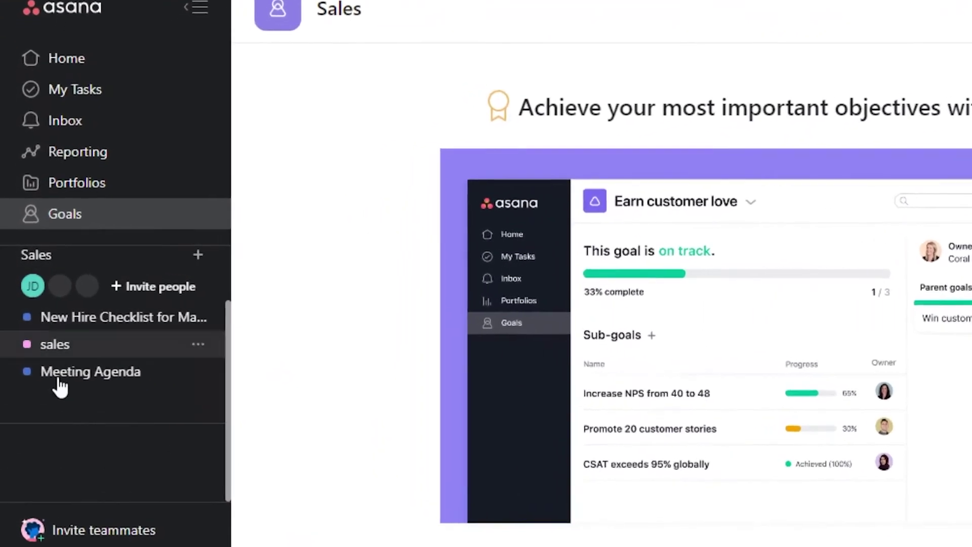
pyautogui.click(33, 259)
pyautogui.click(59, 320)
pyautogui.click(74, 348)
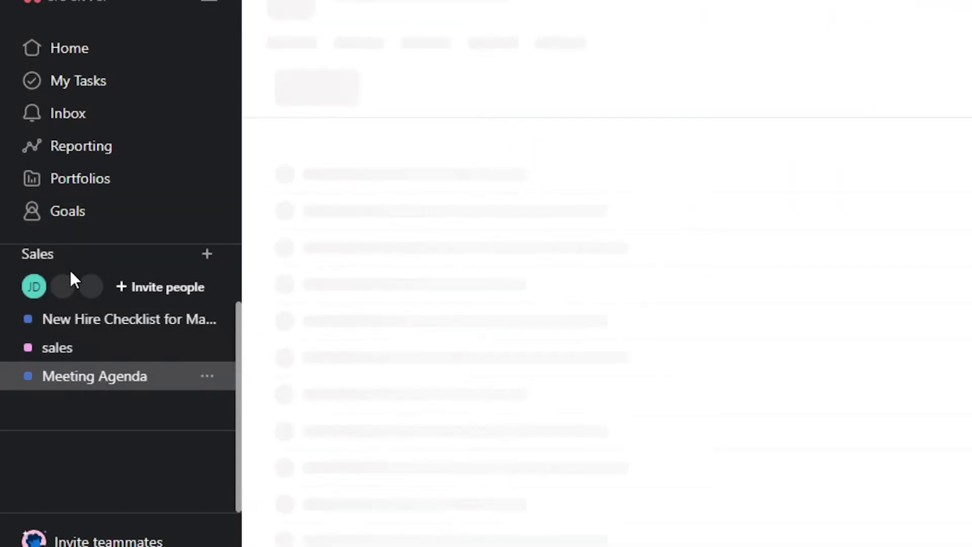
# Step: Look through the Home page down to its Projects area and view the sales project's available actions
pyautogui.click(56, 55)
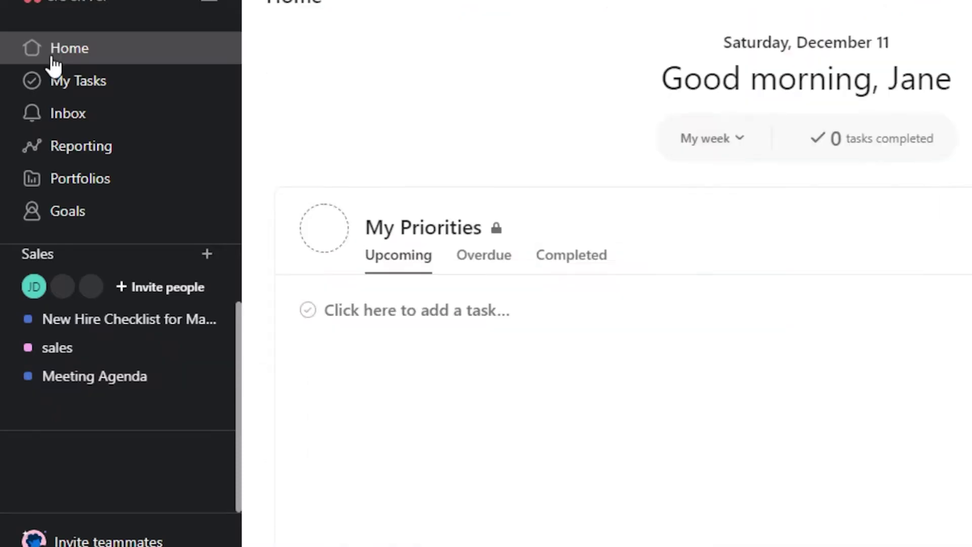
pyautogui.scroll(-10, 805, 174)
pyautogui.scroll(3, 557, 240)
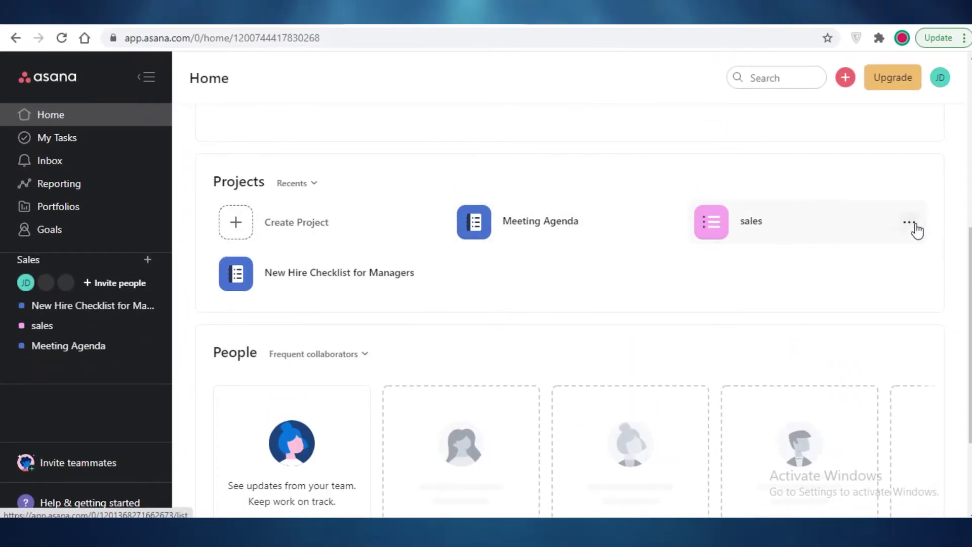
pyautogui.click(915, 225)
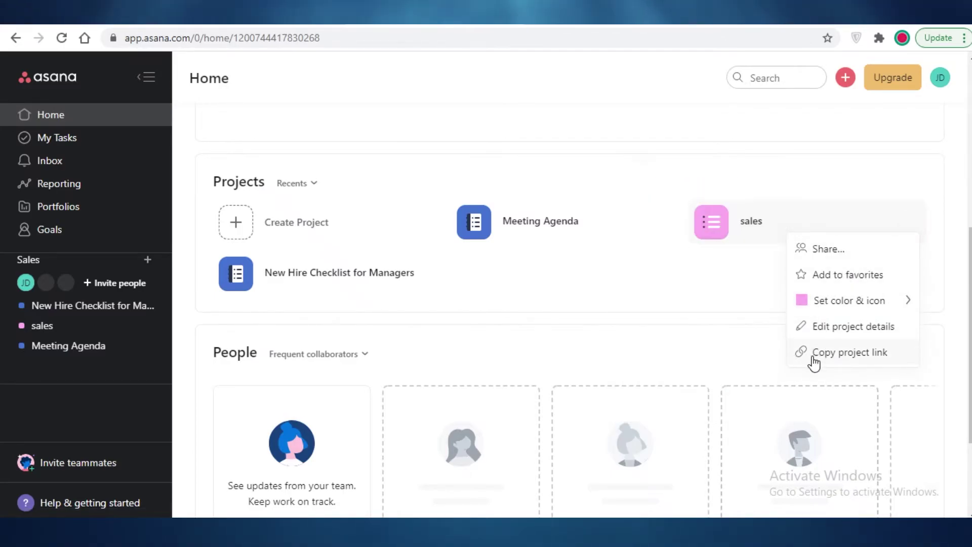
# Step: Delete the New Hire Checklist for Managers and Meeting Agenda projects
pyautogui.click(147, 306)
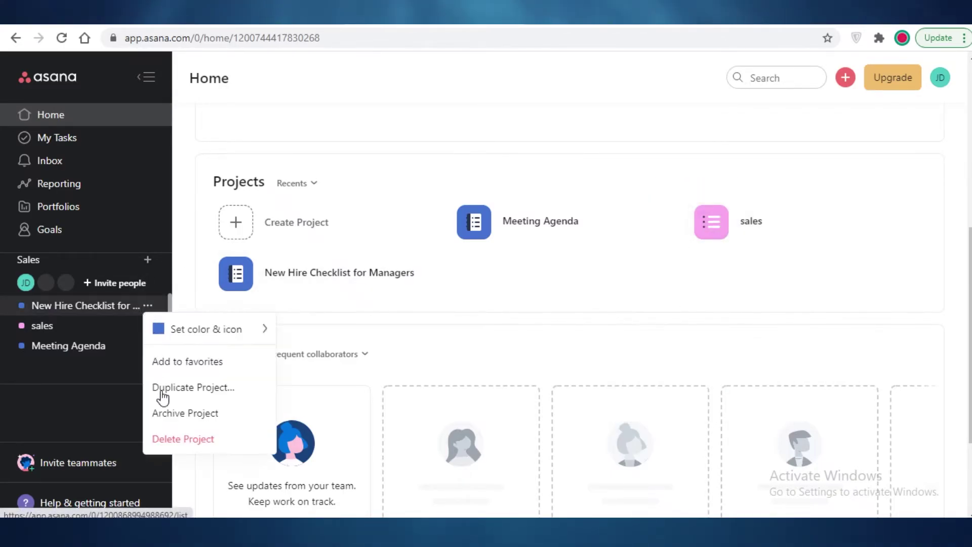
pyautogui.click(172, 439)
pyautogui.click(655, 314)
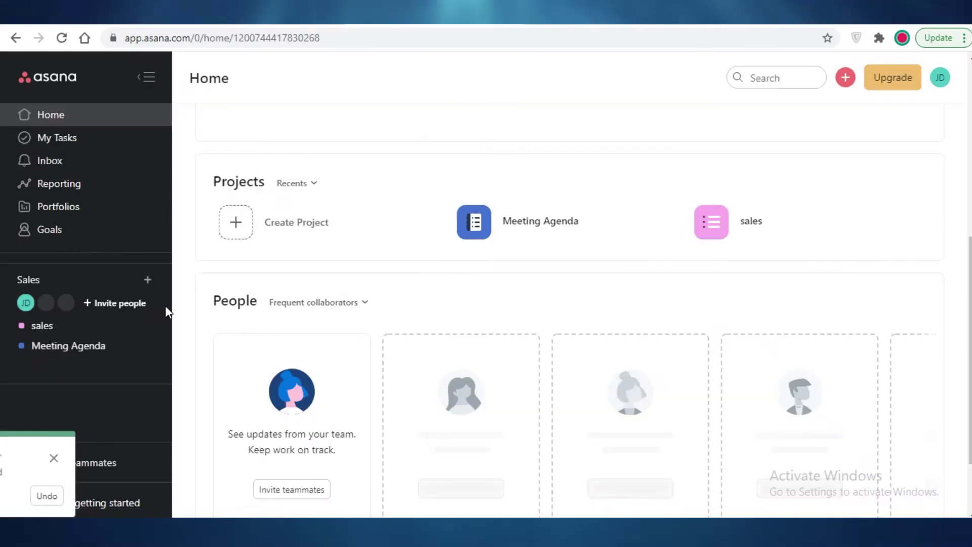
pyautogui.click(148, 346)
pyautogui.click(175, 479)
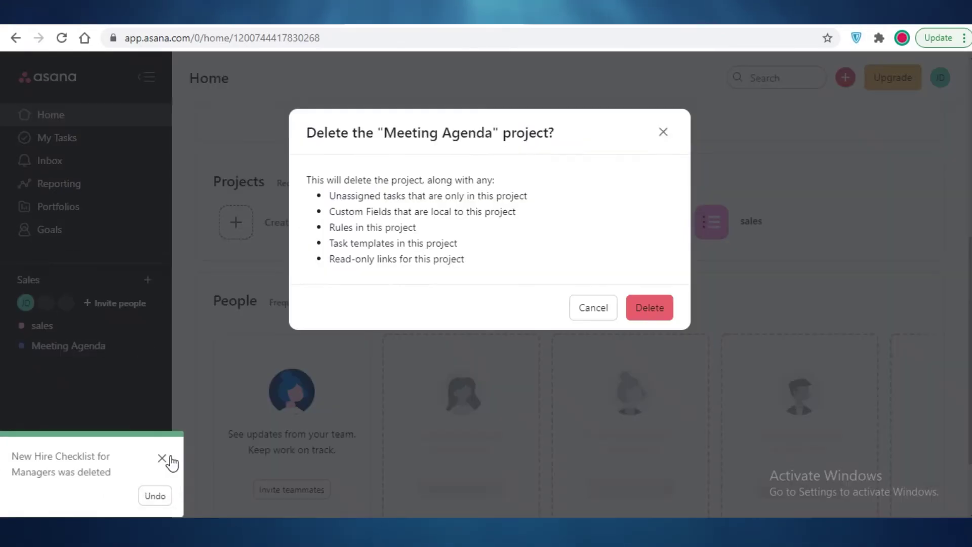
pyautogui.click(646, 307)
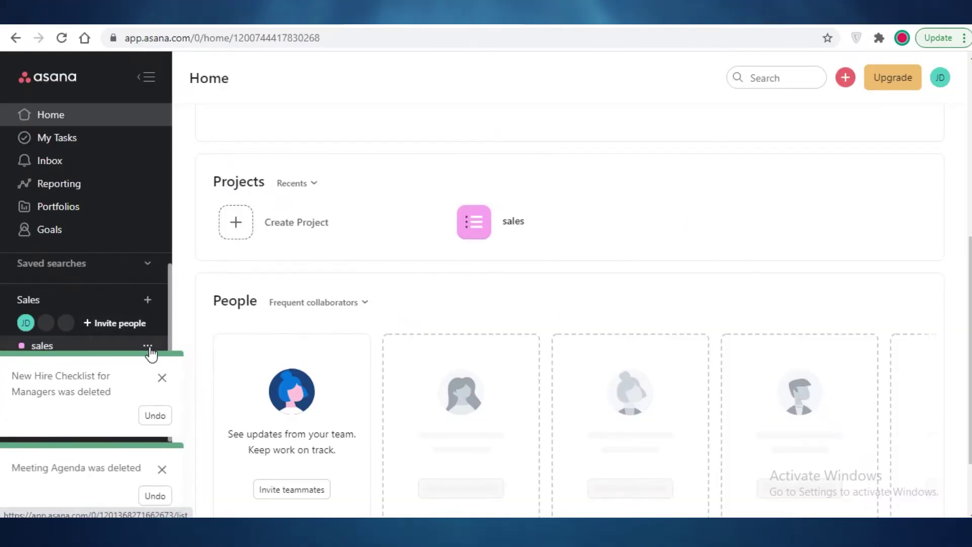
# Step: Delete the sales project and dismiss the deletion notices for the other two projects
pyautogui.click(148, 345)
pyautogui.click(172, 481)
pyautogui.press('Return')
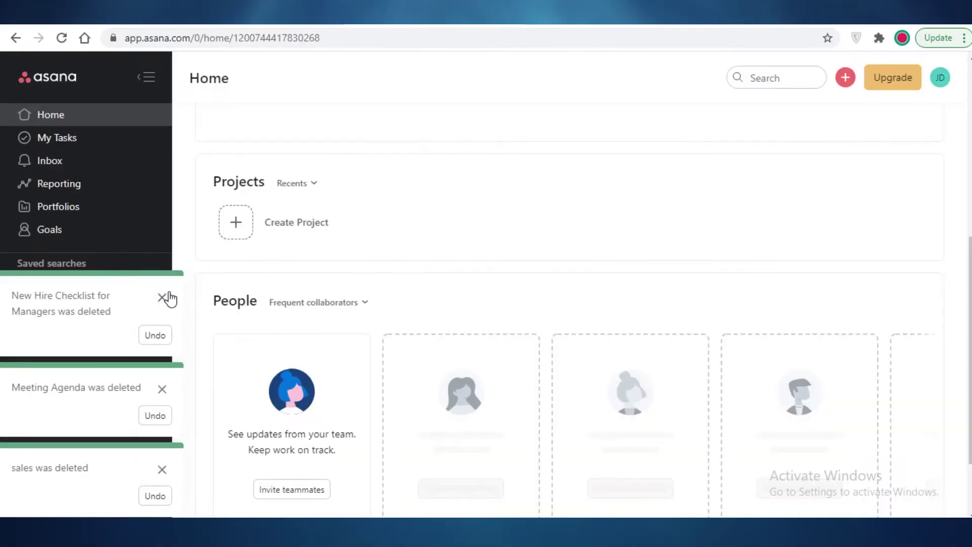
pyautogui.click(162, 297)
pyautogui.click(162, 388)
# Step: Create a blank project named MARKETING in the Sales team with List as its default view
pyautogui.click(81, 307)
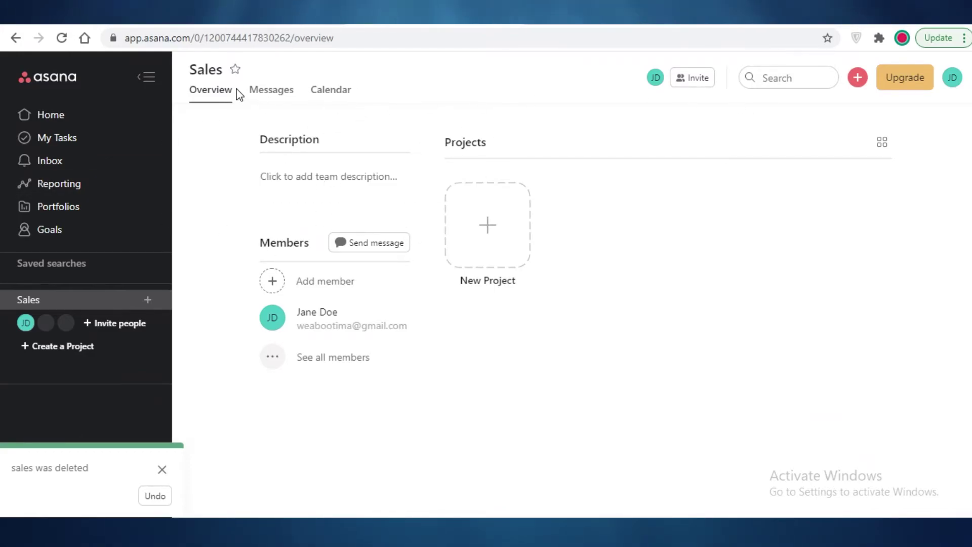
pyautogui.doubleClick(215, 70)
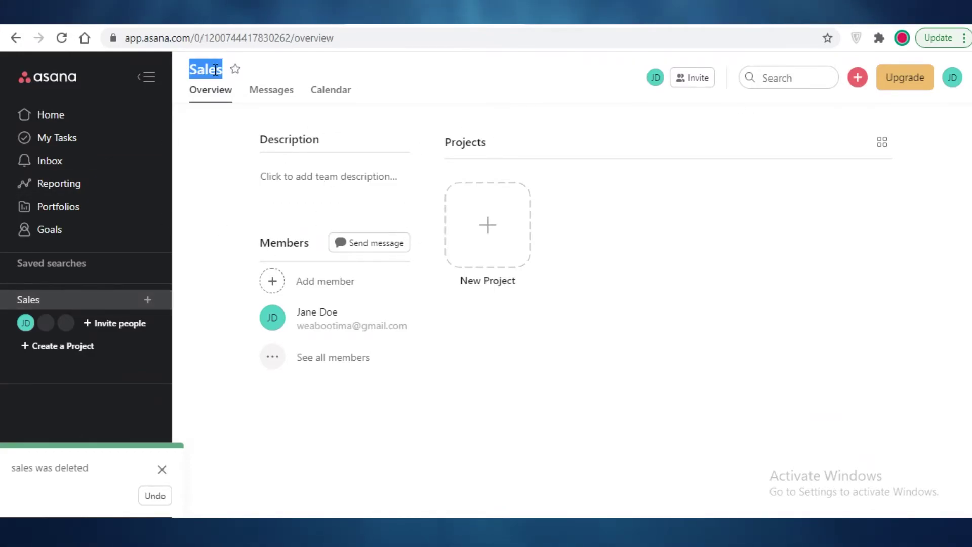
pyautogui.click(526, 256)
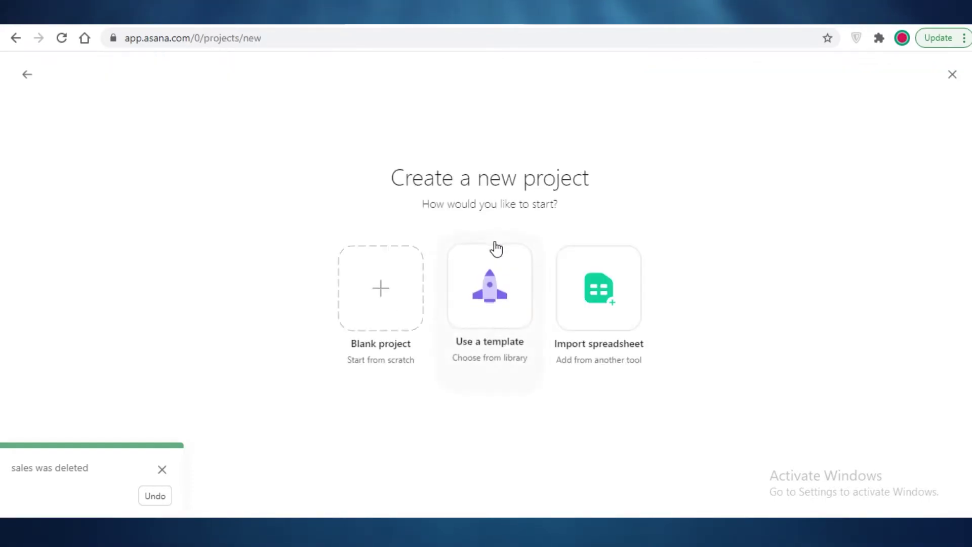
pyautogui.click(378, 282)
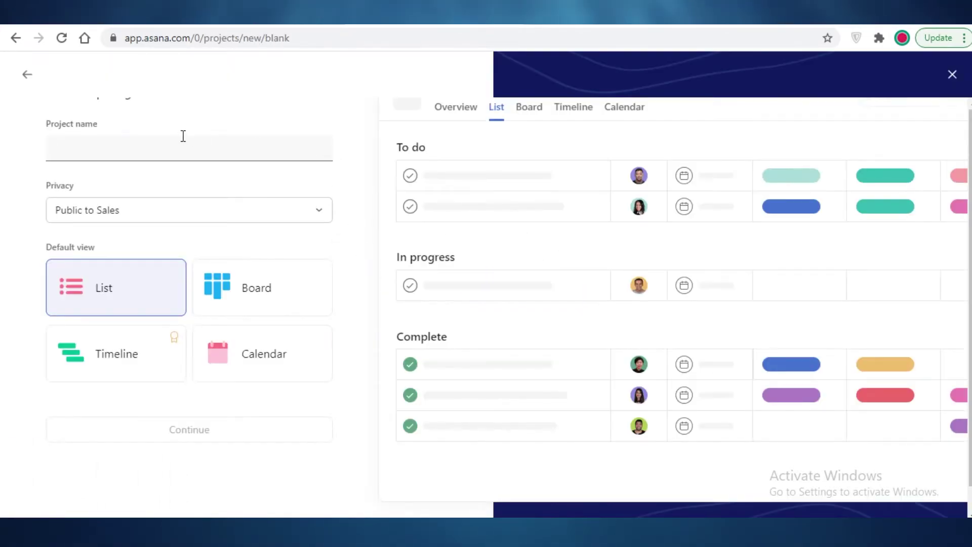
pyautogui.write('MARKETI')
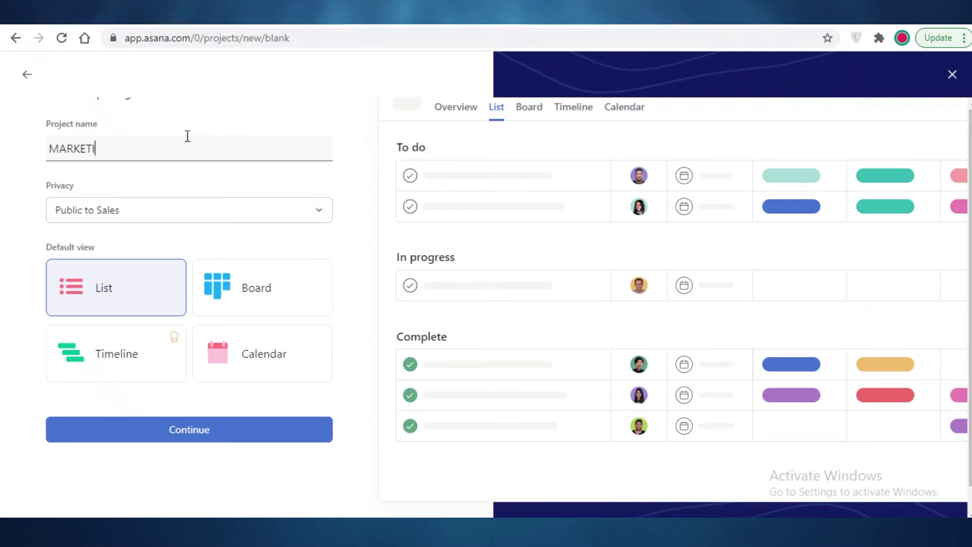
pyautogui.click(226, 418)
pyautogui.click(267, 361)
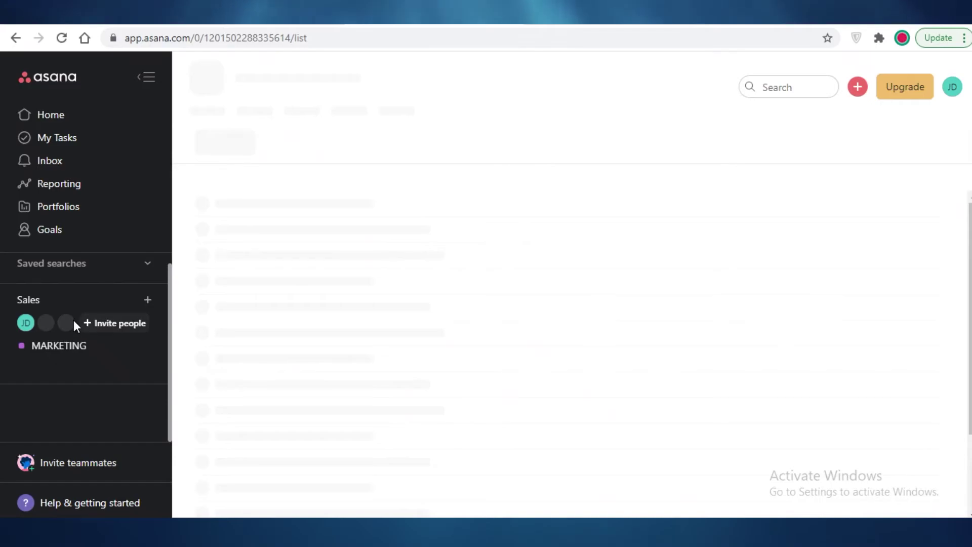
# Step: View the Sales team overview and expand the saved searches to see what they offer, collapsing them again
pyautogui.click(31, 300)
pyautogui.click(78, 264)
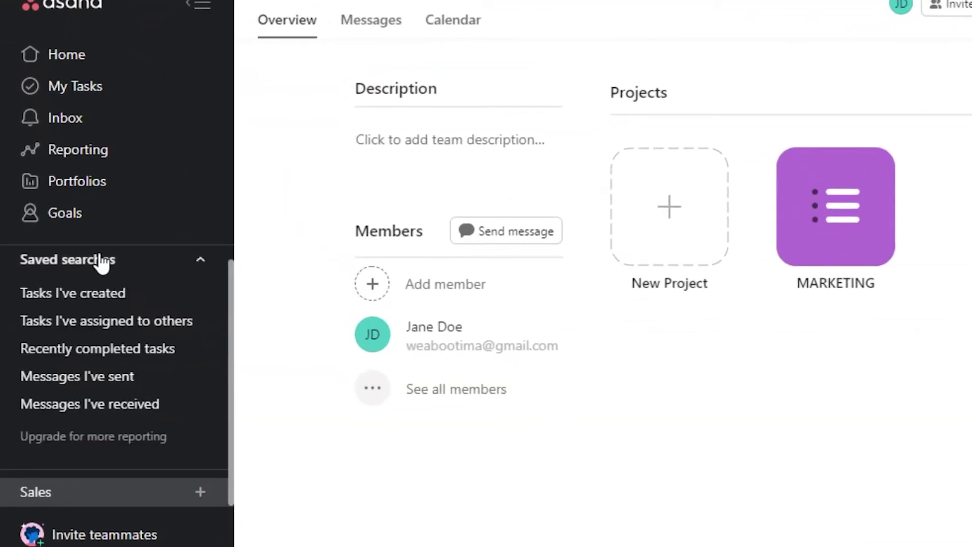
pyautogui.click(102, 261)
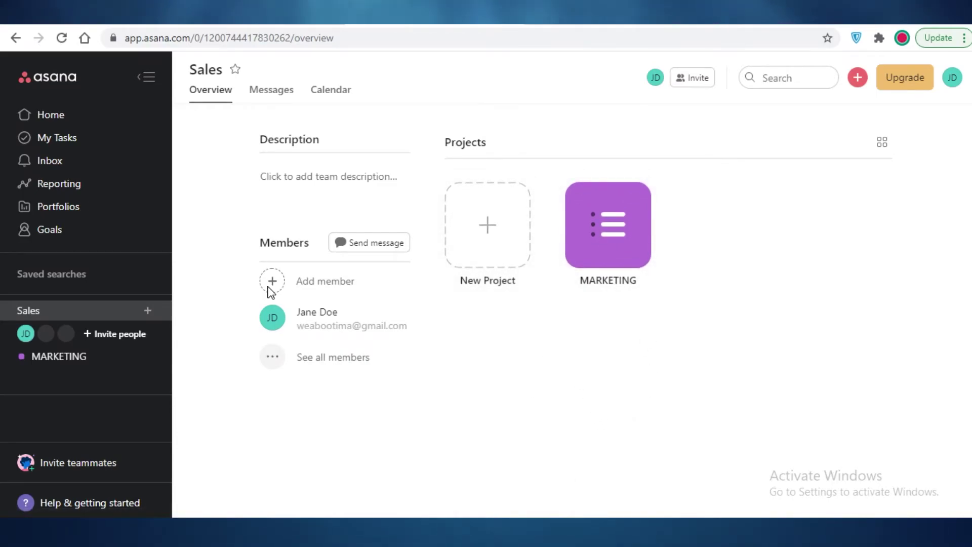
# Step: Start an invitation to the Sales team with MARKETING as the starting project and close it without sending
pyautogui.click(23, 478)
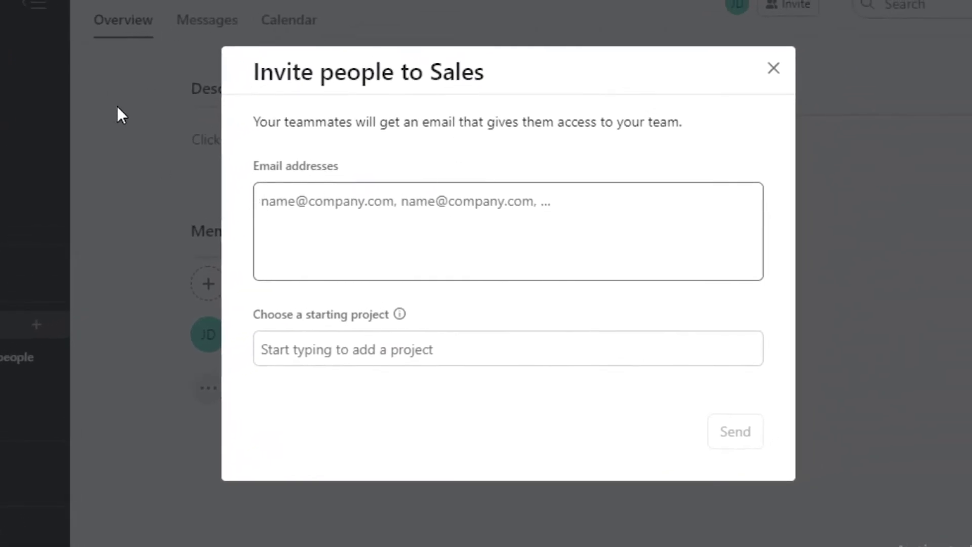
pyautogui.click(348, 350)
pyautogui.click(296, 420)
pyautogui.click(317, 267)
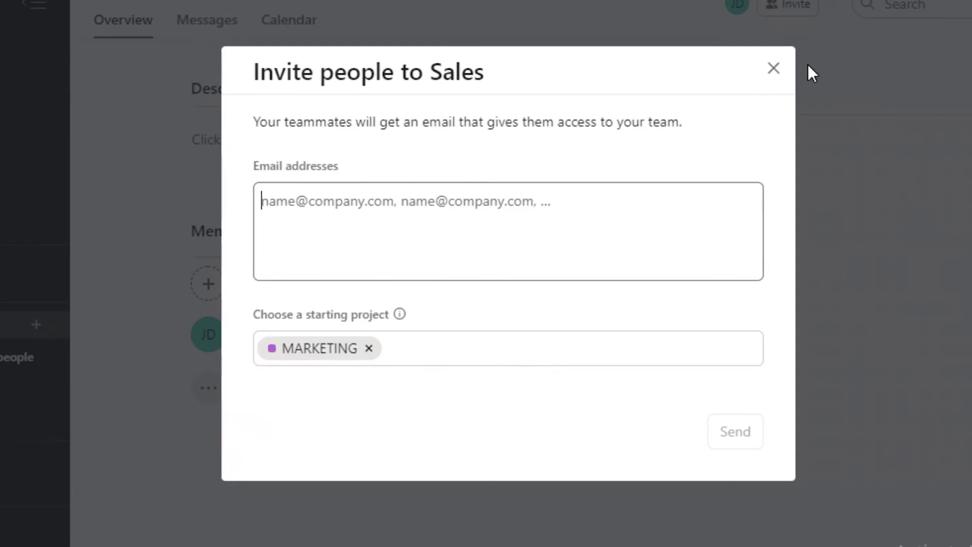
pyautogui.click(773, 67)
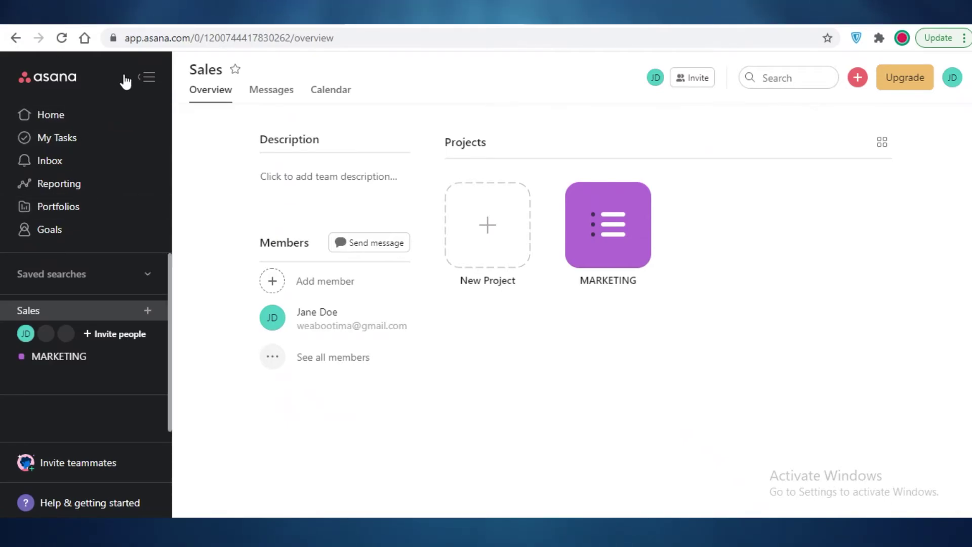
# Step: Hide and restore the sidebar and return to the Home page
pyautogui.click(146, 77)
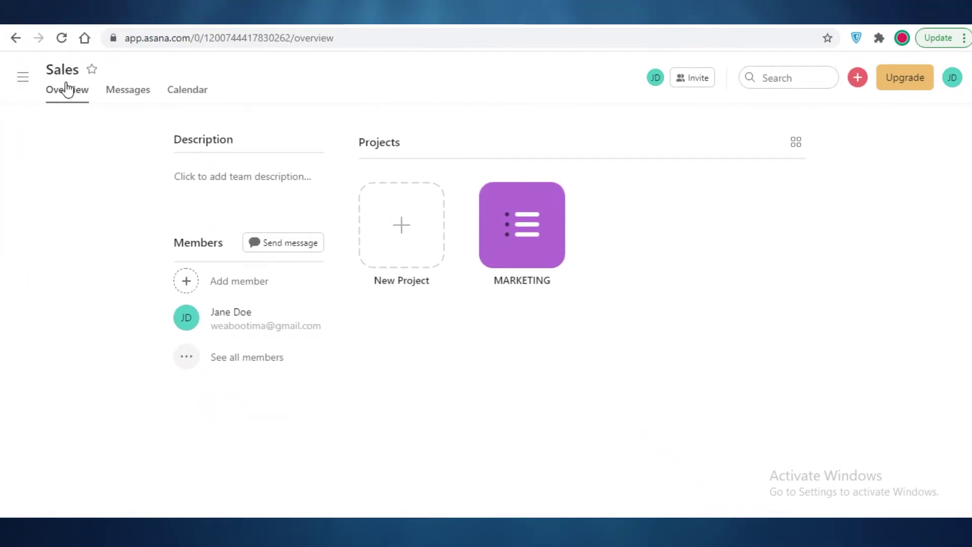
pyautogui.click(24, 77)
pyautogui.click(24, 114)
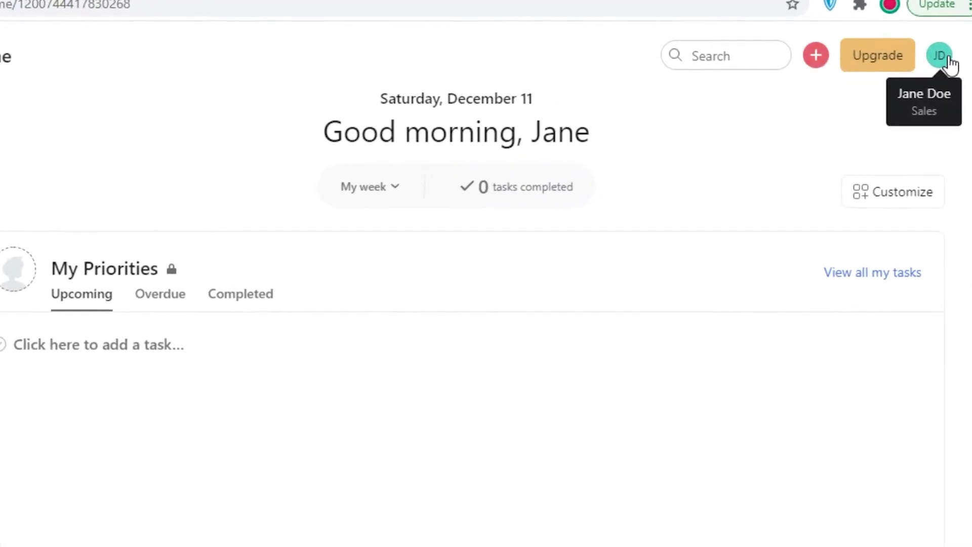
# Step: Create a new workspace named SALES FOR BRAND B from the account options, without adding members
pyautogui.click(944, 58)
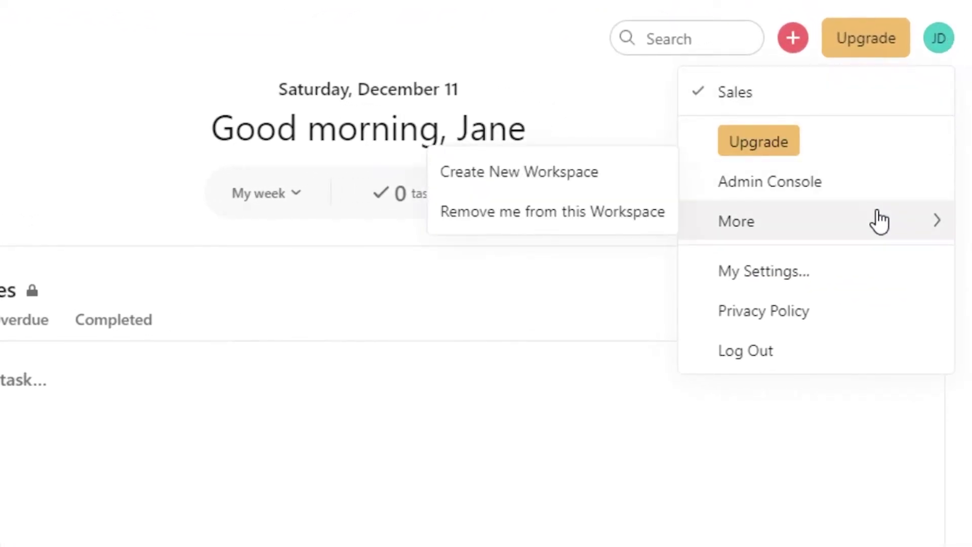
pyautogui.moveTo(765, 226)
pyautogui.click(561, 172)
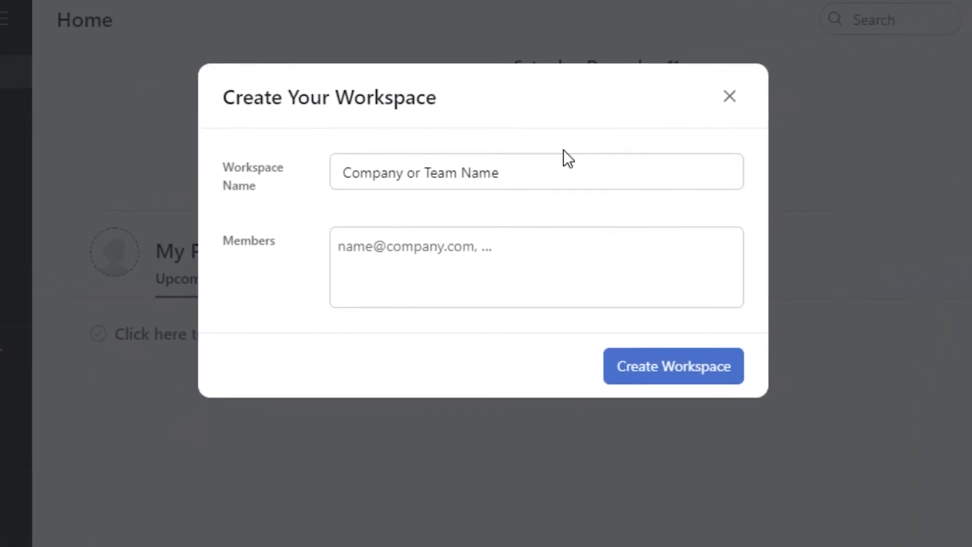
pyautogui.press('BackSpace')
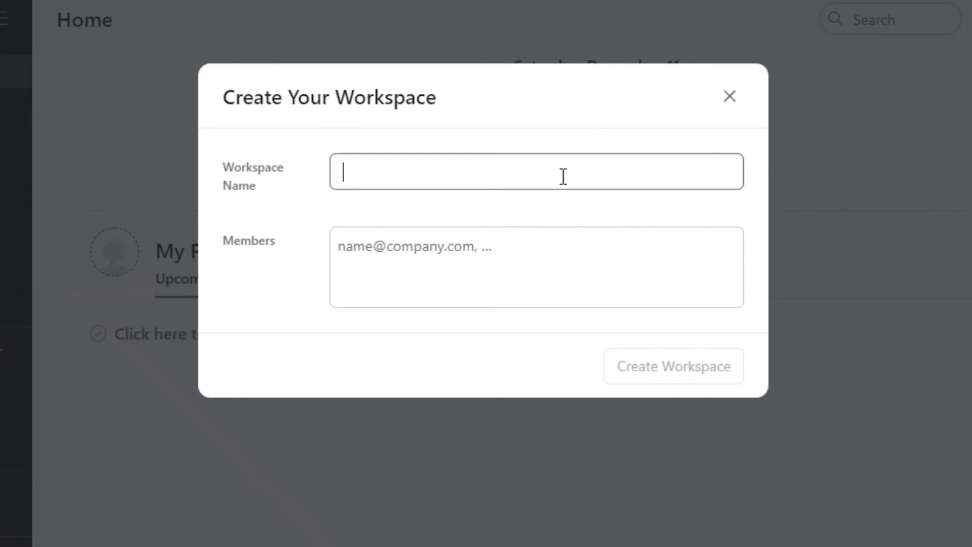
pyautogui.write('SALES FOR BRAND B')
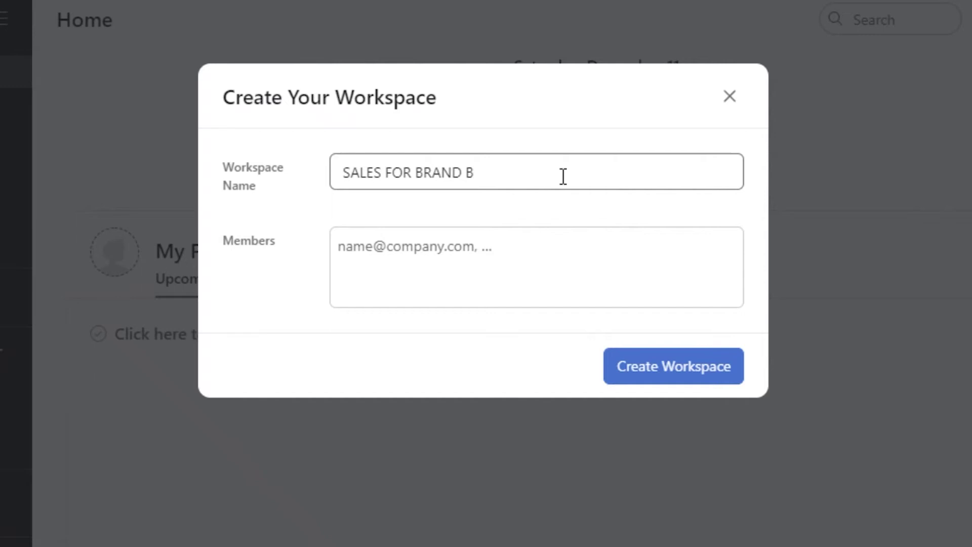
pyautogui.click(659, 357)
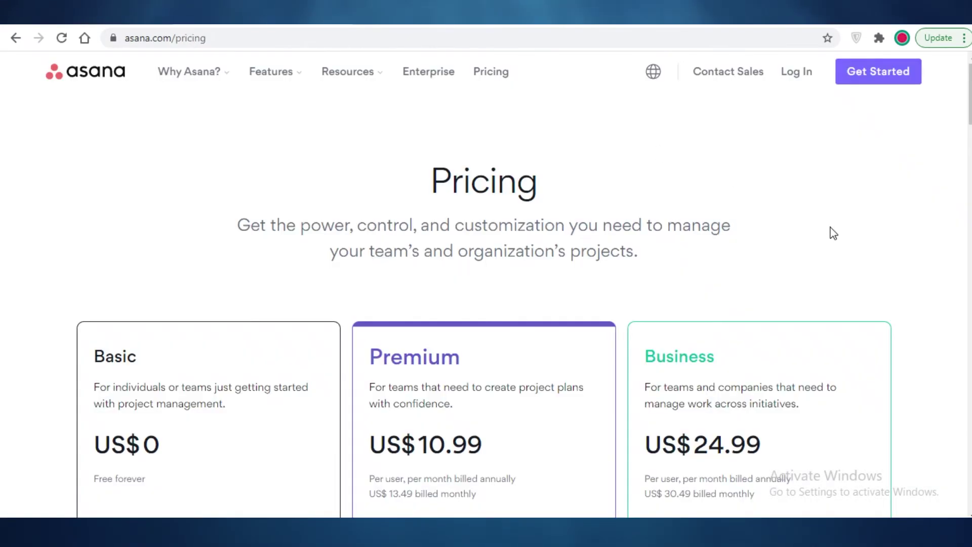
# Step: Examine the Basic, Premium and Business plans on the Asana pricing page, comparing their prices and included features
pyautogui.scroll(-4, 842, 248)
pyautogui.scroll(1, 844, 249)
pyautogui.scroll(-4, 848, 251)
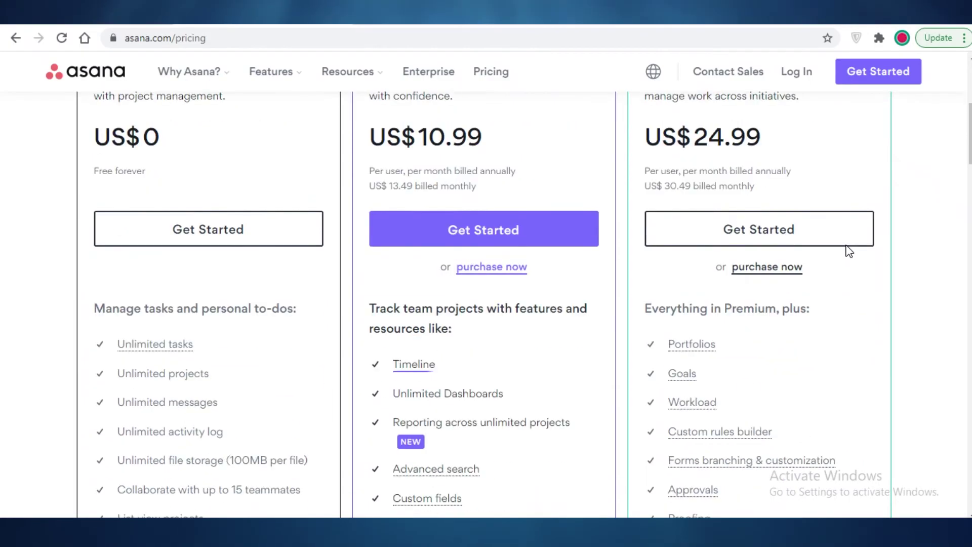
pyautogui.scroll(5, 159, 302)
pyautogui.scroll(-5, 161, 303)
pyautogui.scroll(-4, 160, 302)
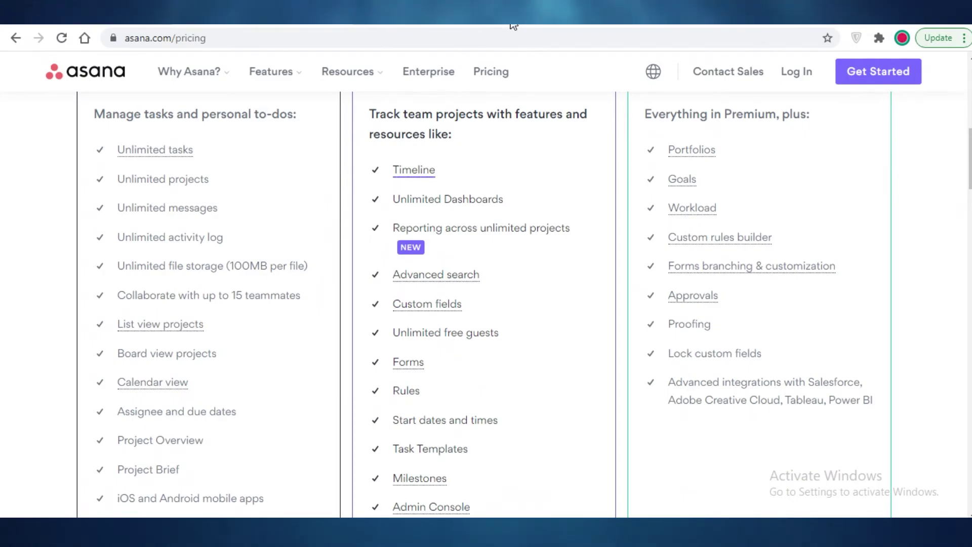
pyautogui.moveTo(229, 265); pyautogui.dragTo(278, 272)
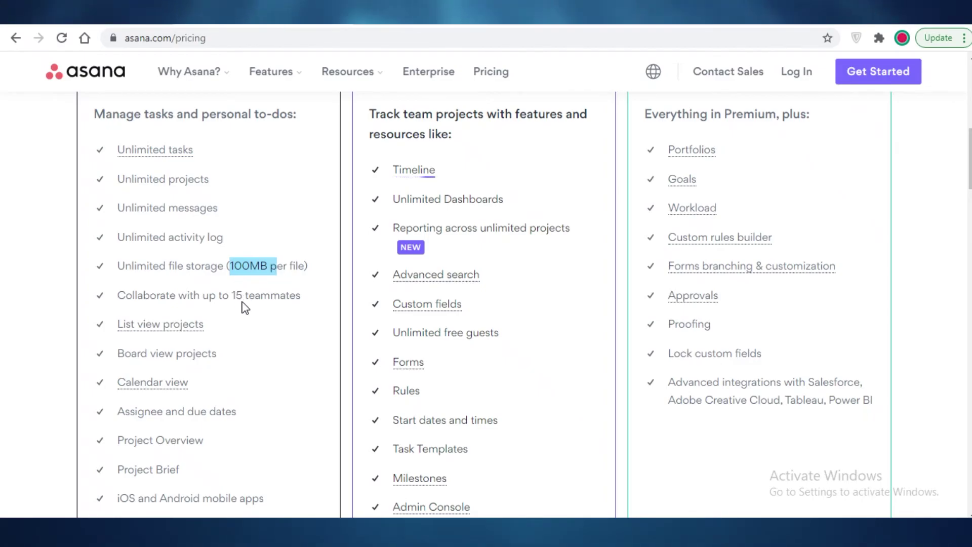
pyautogui.scroll(-2, 222, 342)
pyautogui.scroll(-1, 226, 336)
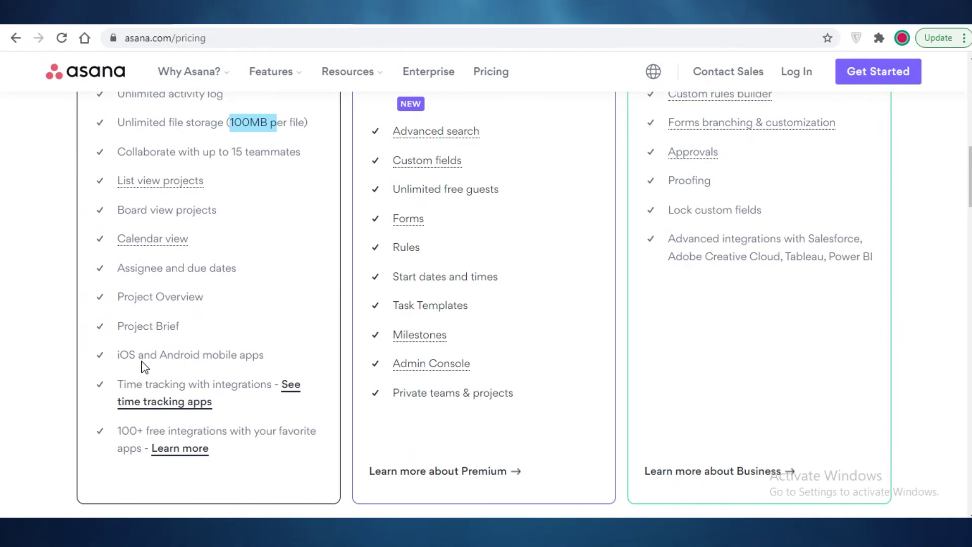
pyautogui.scroll(-3, 188, 360)
pyautogui.scroll(3, 189, 362)
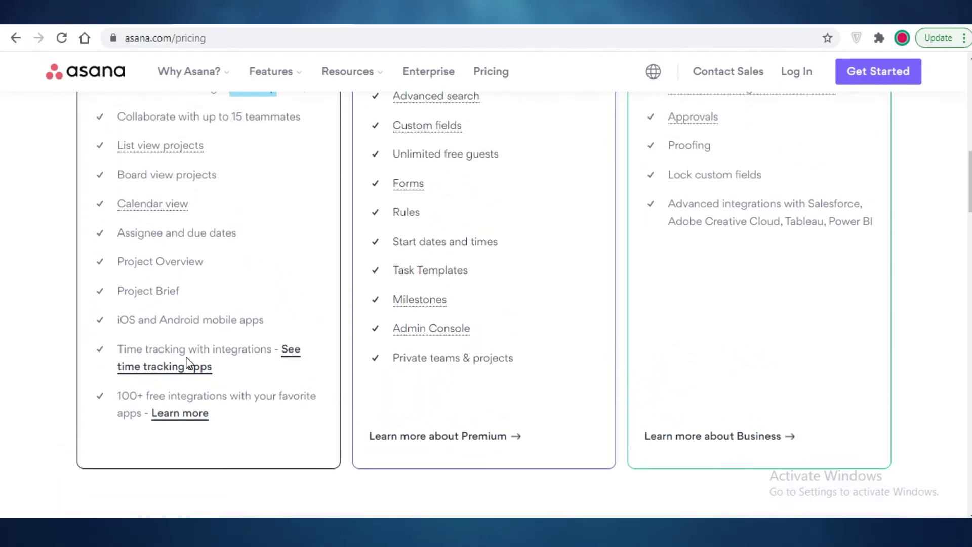
# Step: Read the rest of the Basic plan's features and the Premium plan's feature list from Timeline to Private teams & projects
pyautogui.scroll(-2, 188, 361)
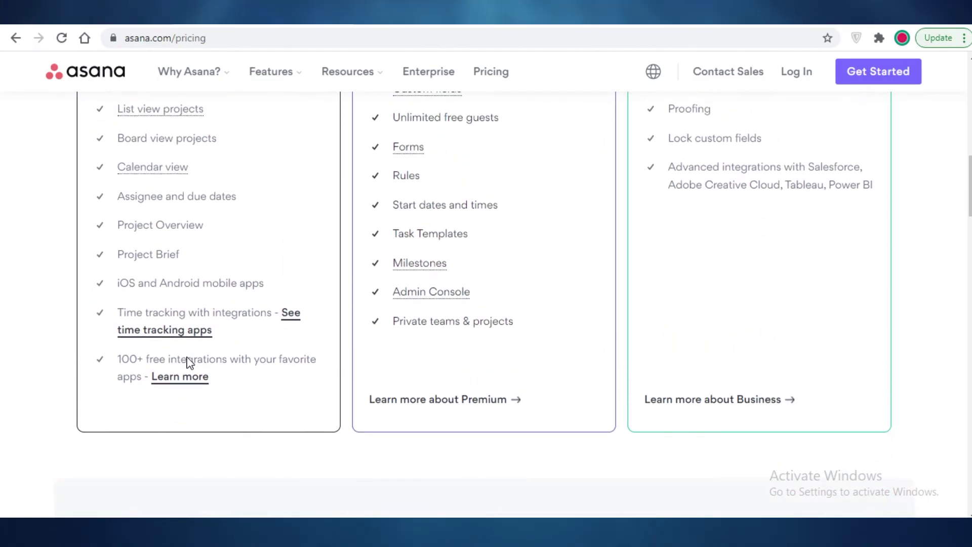
pyautogui.scroll(10, 191, 359)
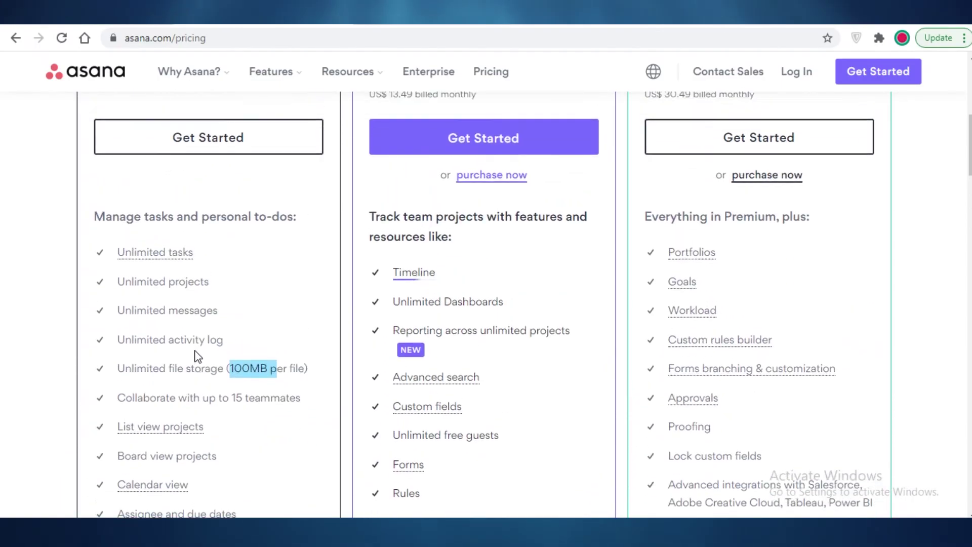
pyautogui.scroll(-2, 425, 200)
pyautogui.scroll(1, 425, 200)
pyautogui.scroll(-4, 426, 202)
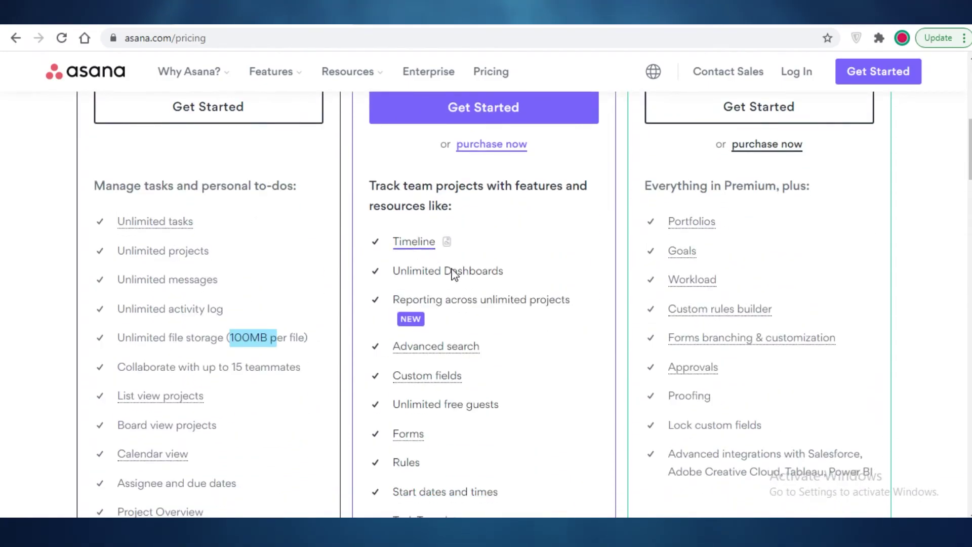
pyautogui.scroll(-1, 461, 276)
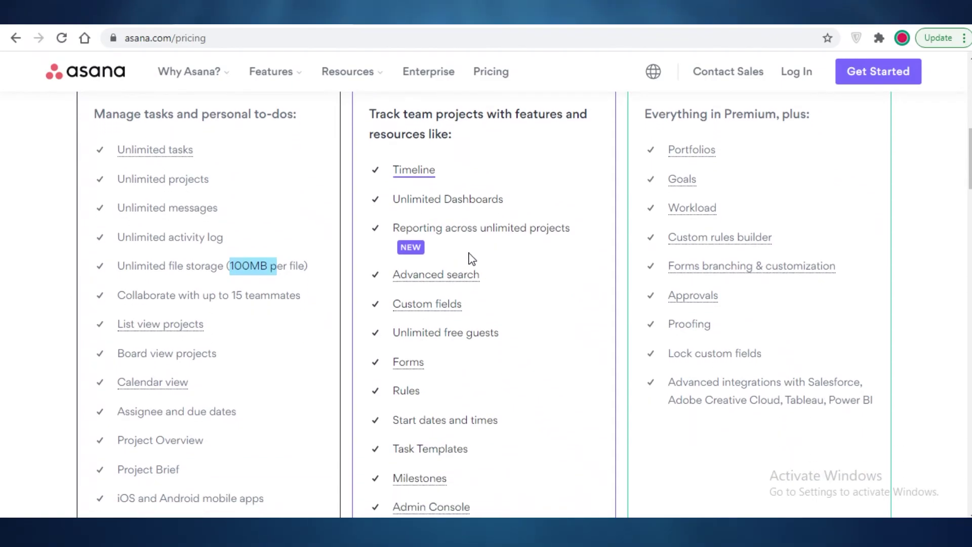
pyautogui.scroll(-1, 472, 261)
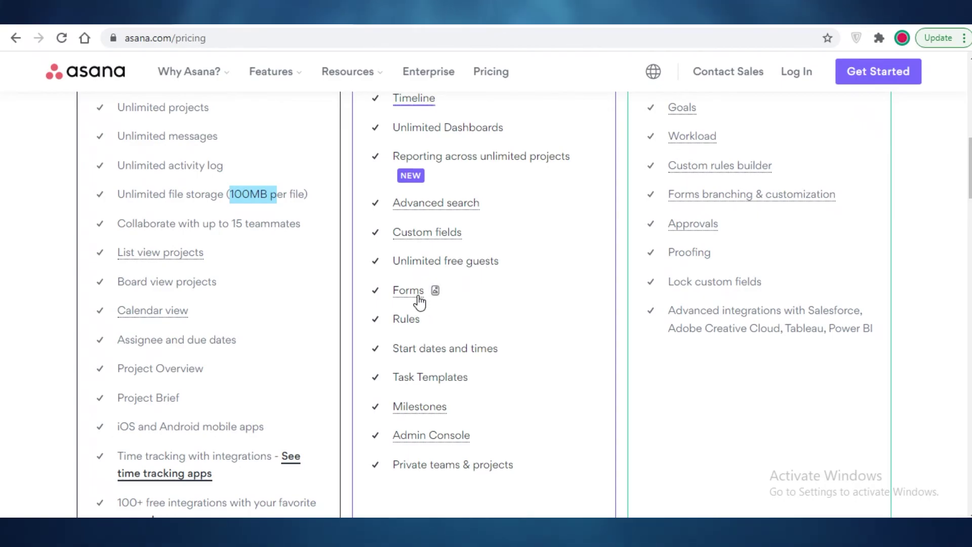
pyautogui.scroll(-1, 522, 330)
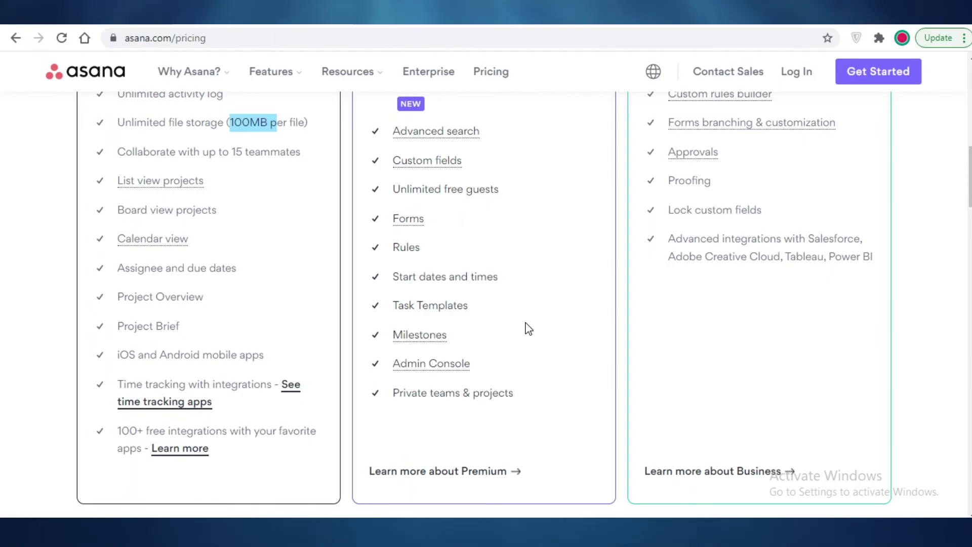
pyautogui.scroll(-2, 529, 329)
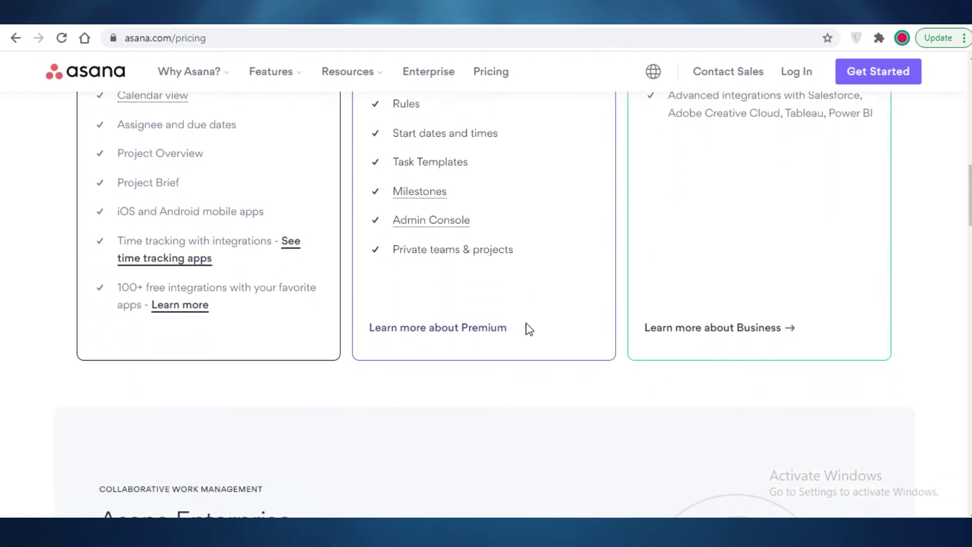
# Step: Review the Business plan's price and the features it adds to Premium
pyautogui.scroll(8, 528, 329)
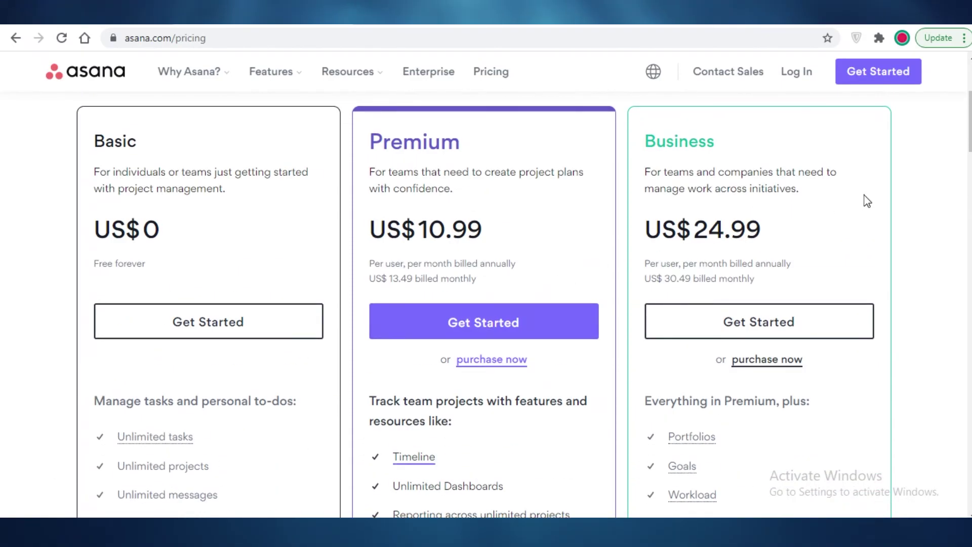
pyautogui.scroll(2, 866, 202)
pyautogui.scroll(-5, 864, 202)
pyautogui.scroll(4, 864, 202)
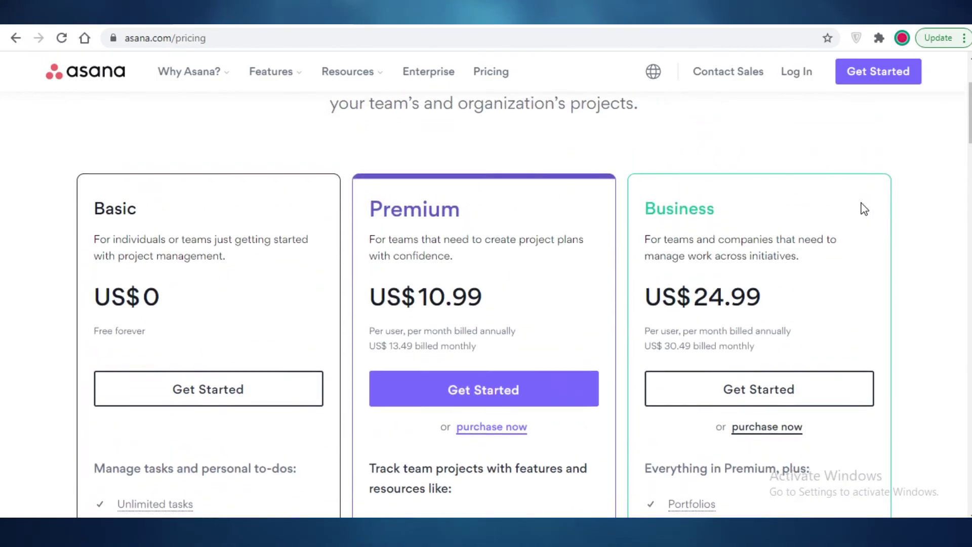
pyautogui.scroll(-5, 864, 209)
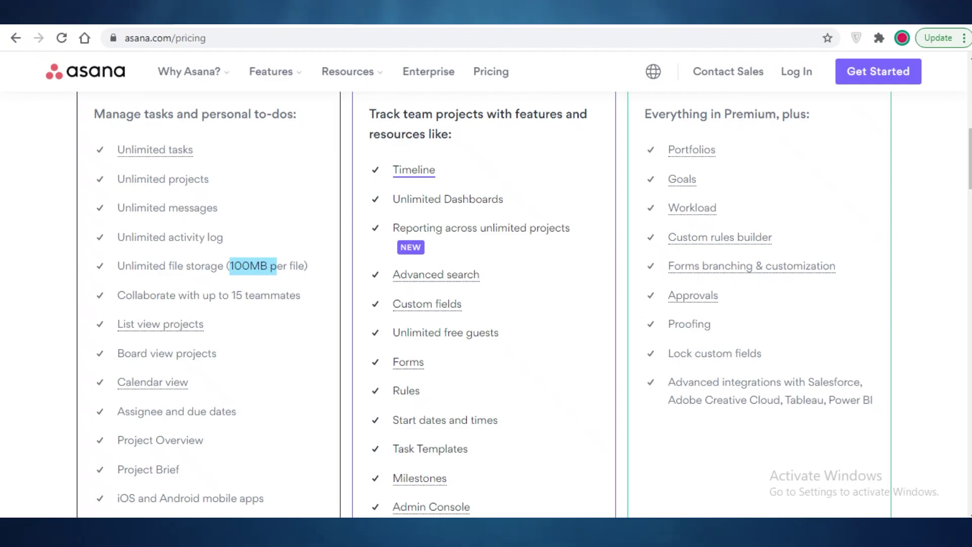
pyautogui.scroll(-4, 900, 221)
# Step: Go over the free Basic plan again, checking its description, price and included features
pyautogui.scroll(12, 148, 132)
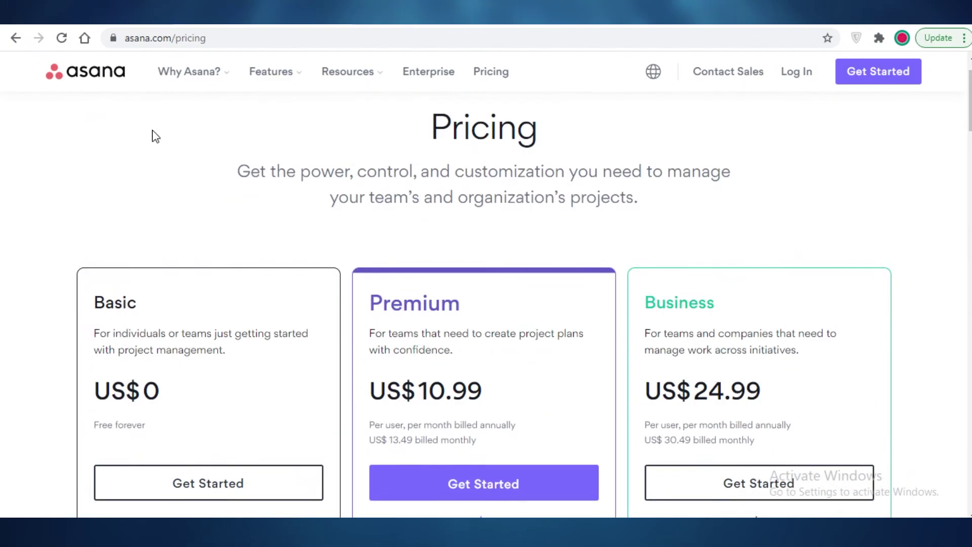
pyautogui.scroll(2, 148, 132)
pyautogui.scroll(-7, 413, 234)
pyautogui.scroll(6, 173, 206)
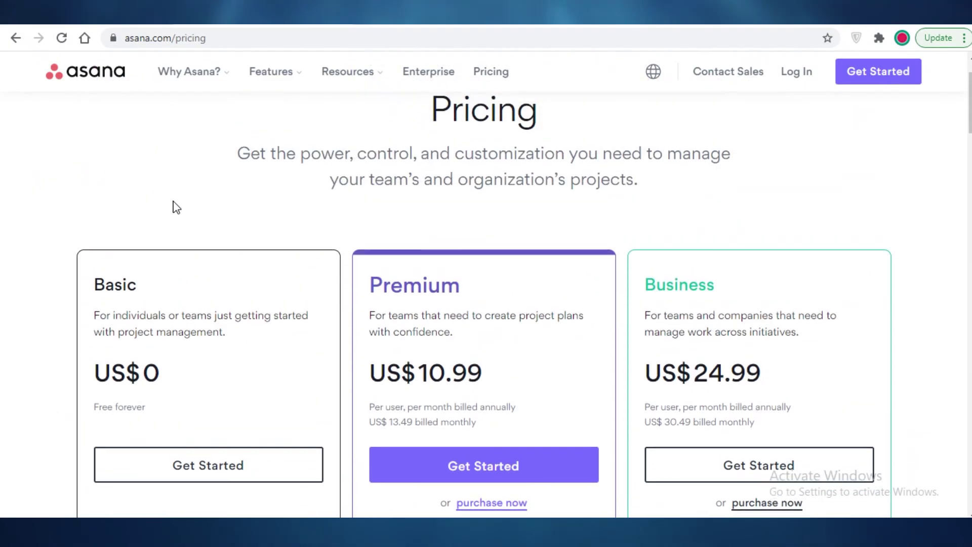
pyautogui.scroll(-8, 174, 206)
pyautogui.scroll(7, 247, 225)
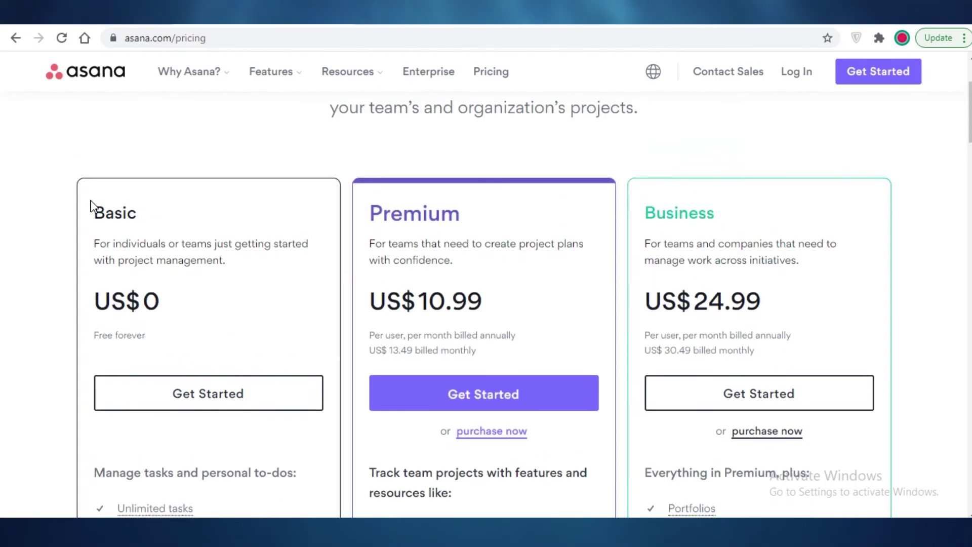
pyautogui.scroll(-8, 101, 213)
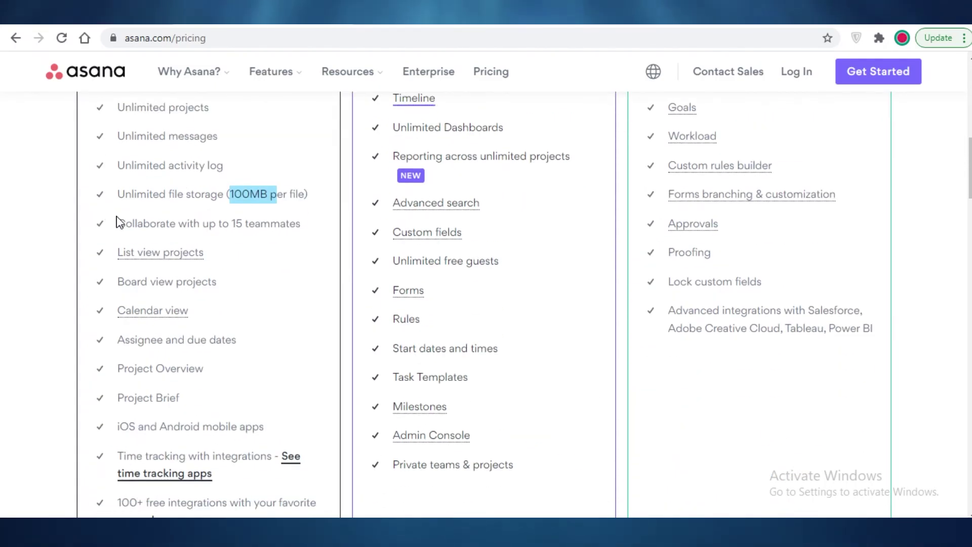
pyautogui.scroll(9, 122, 226)
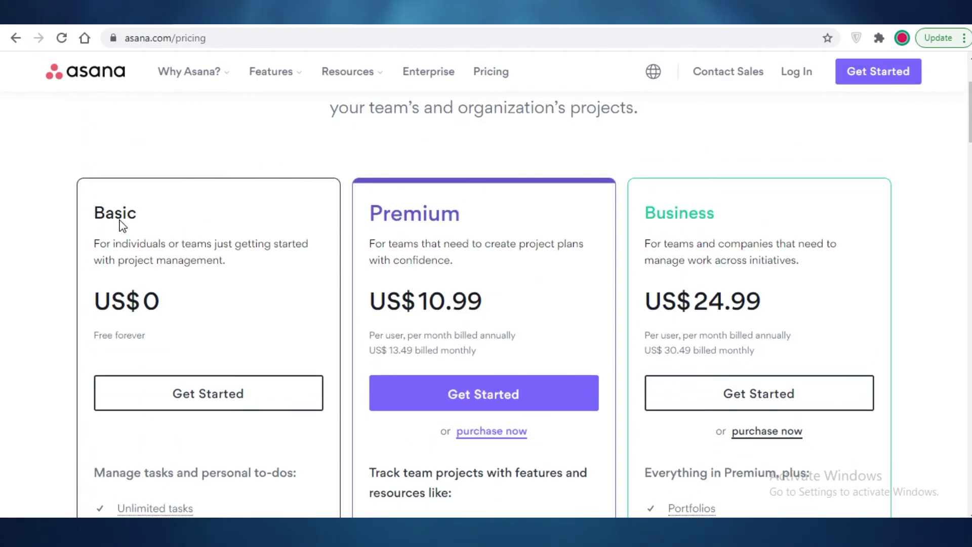
pyautogui.scroll(-5, 121, 226)
pyautogui.scroll(-2, 120, 222)
pyautogui.scroll(-8, 119, 223)
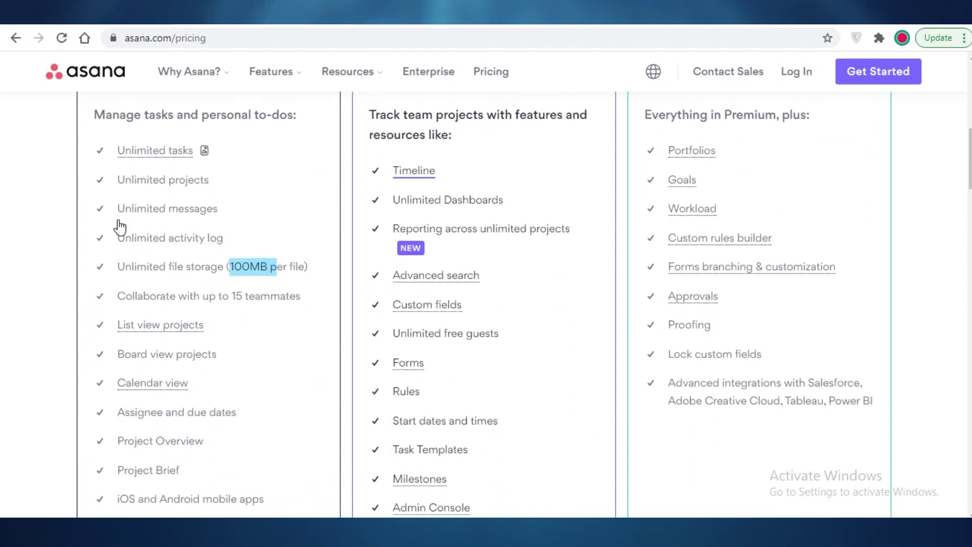
pyautogui.scroll(12, 113, 207)
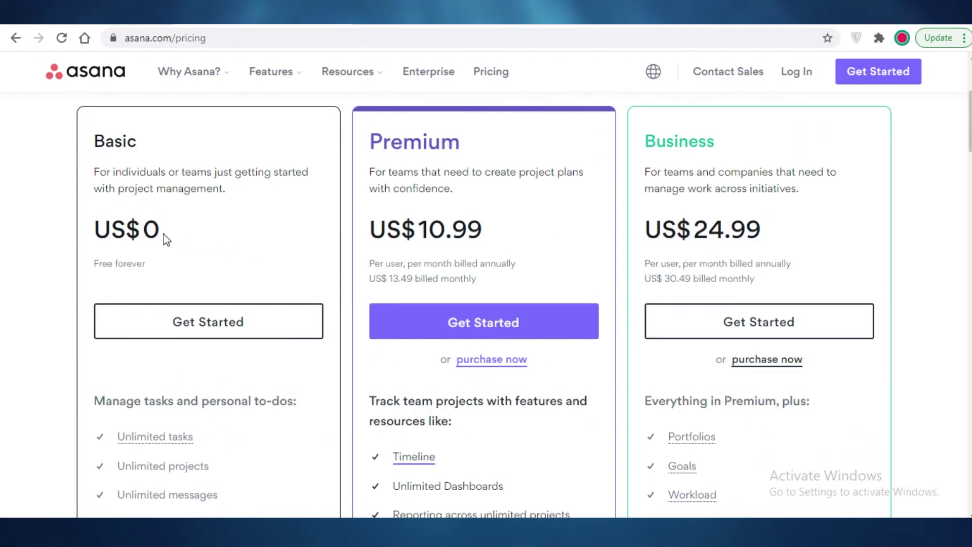
# Step: Compare the paid Premium and Business plans once more by price and feature list
pyautogui.scroll(3, 526, 163)
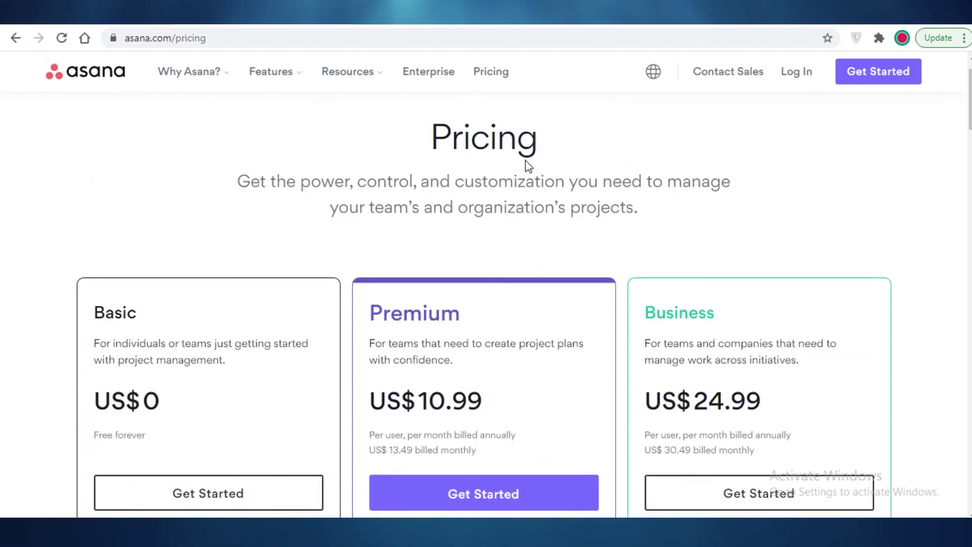
pyautogui.scroll(-6, 526, 167)
pyautogui.scroll(1, 525, 173)
pyautogui.scroll(3, 524, 168)
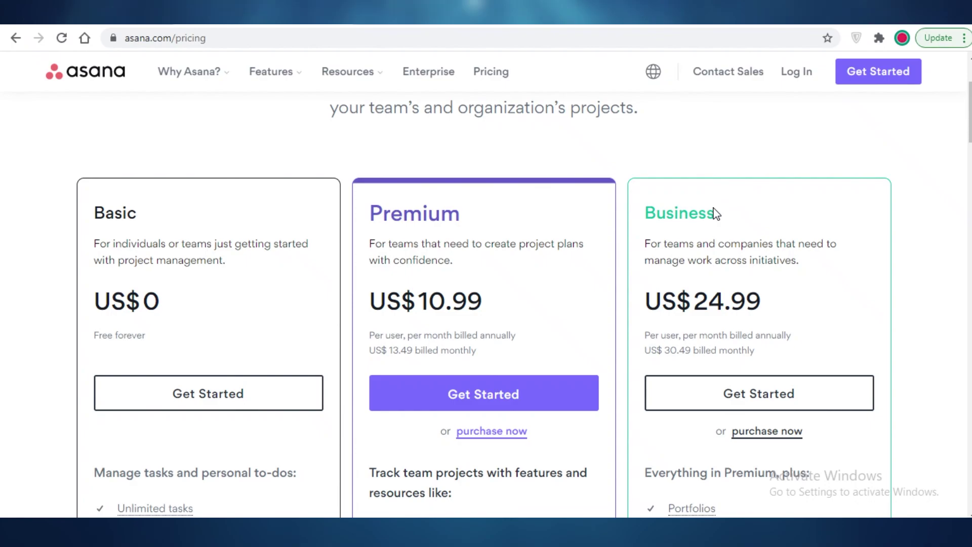
pyautogui.scroll(-7, 653, 197)
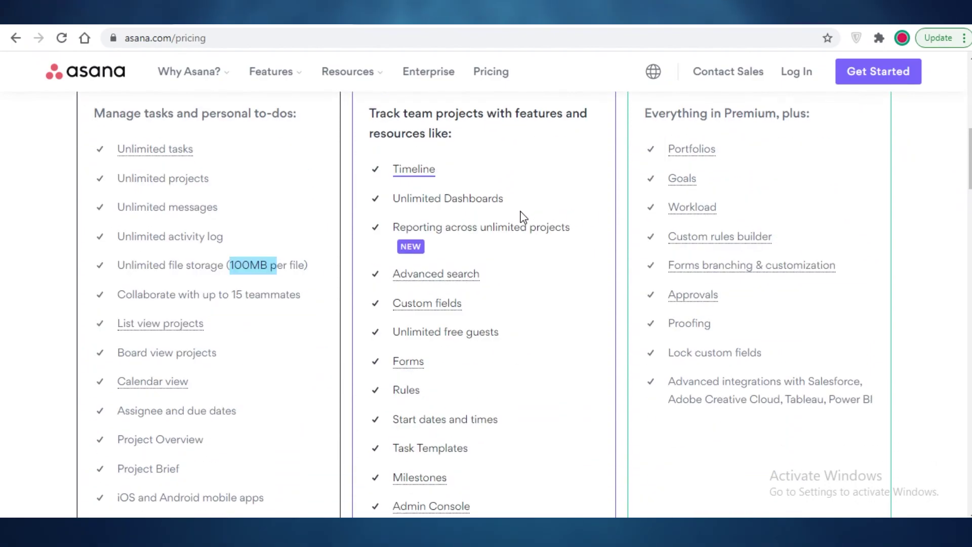
pyautogui.scroll(-7, 522, 217)
pyautogui.scroll(6, 524, 216)
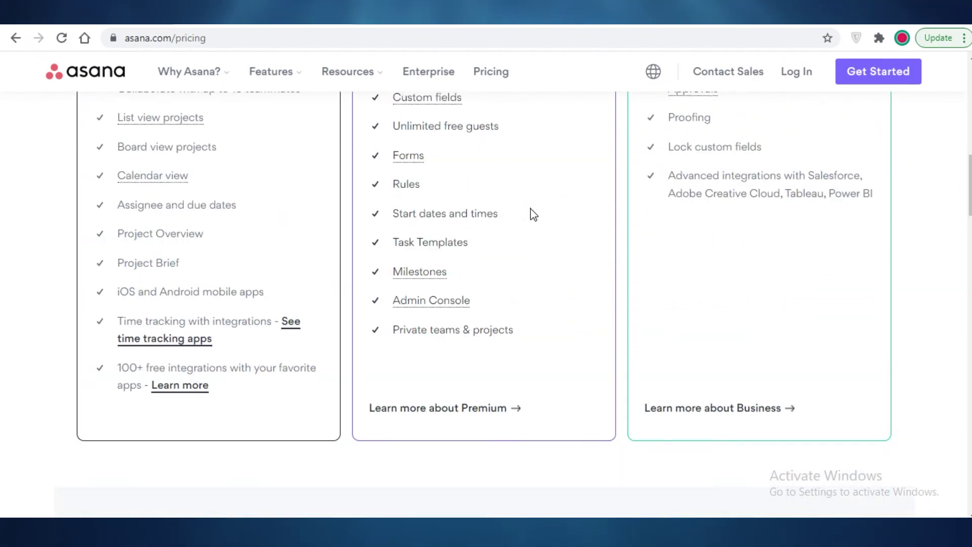
pyautogui.scroll(3, 508, 208)
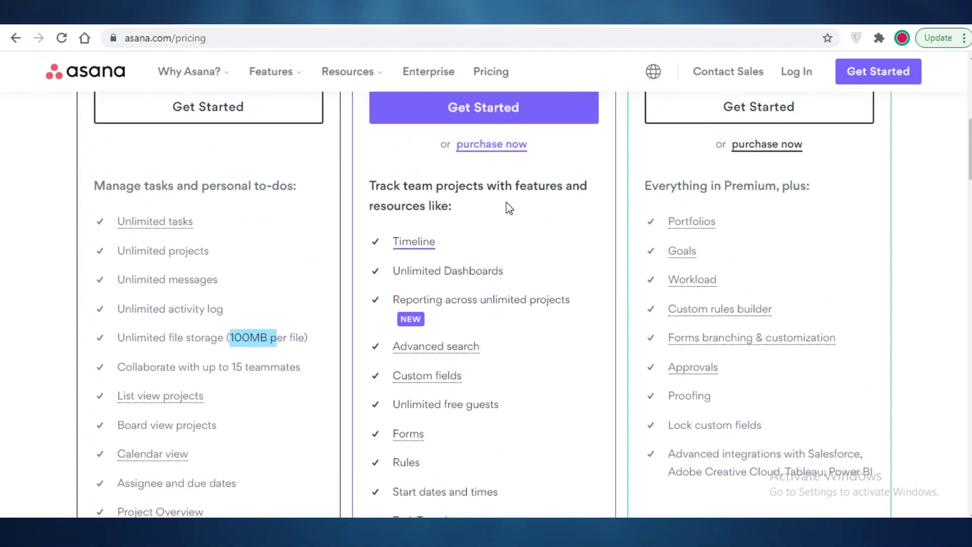